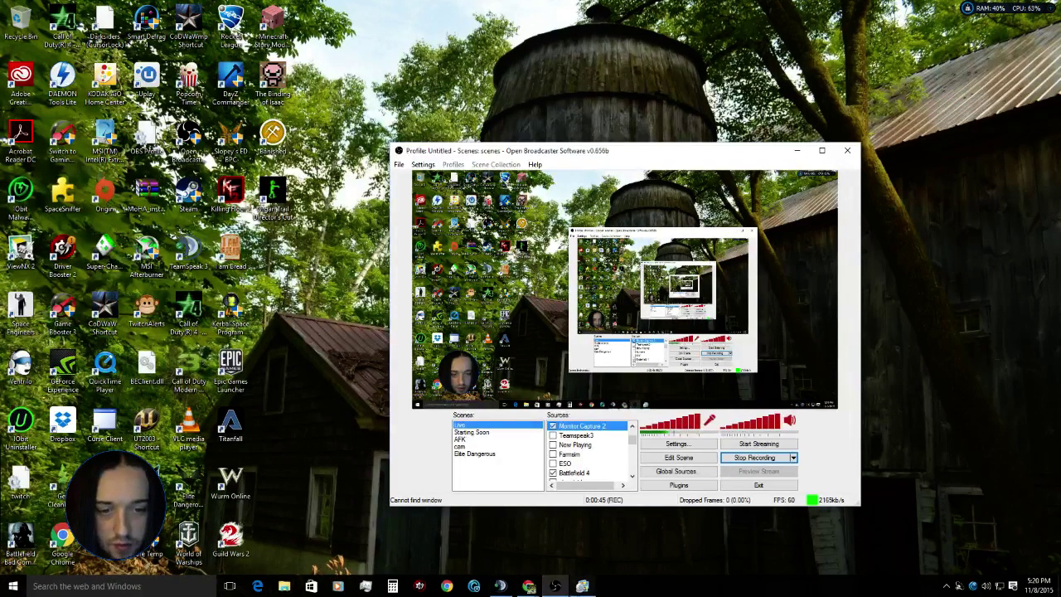
# Bring up the ManyCam window and arrange it and the Open Broadcaster Software window so they do not overlap
pyautogui.click(583, 586)
pyautogui.moveTo(567, 142); pyautogui.dragTo(341, 16)
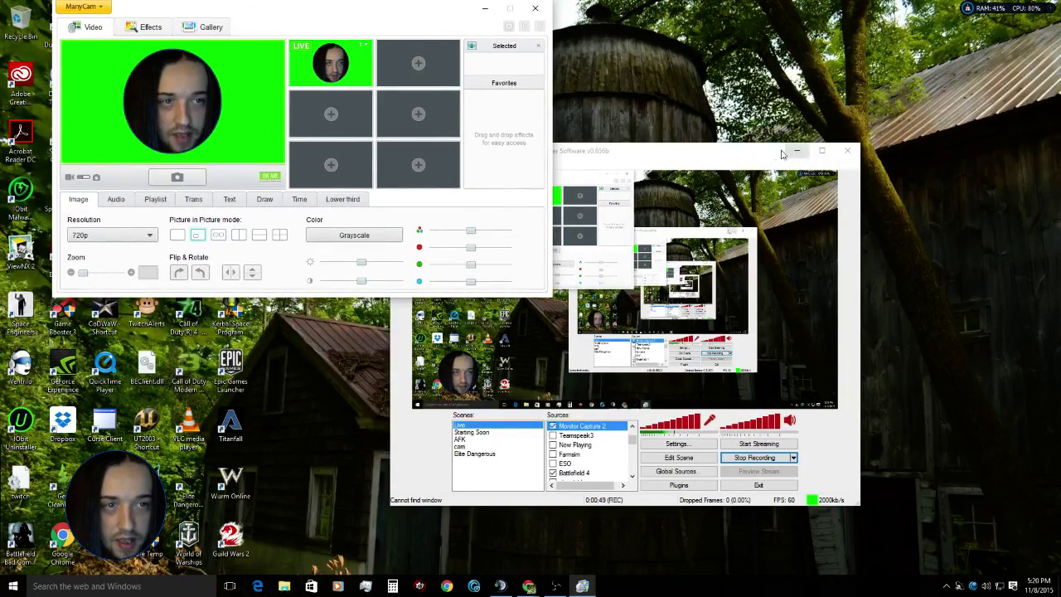
pyautogui.moveTo(769, 157); pyautogui.dragTo(941, 267)
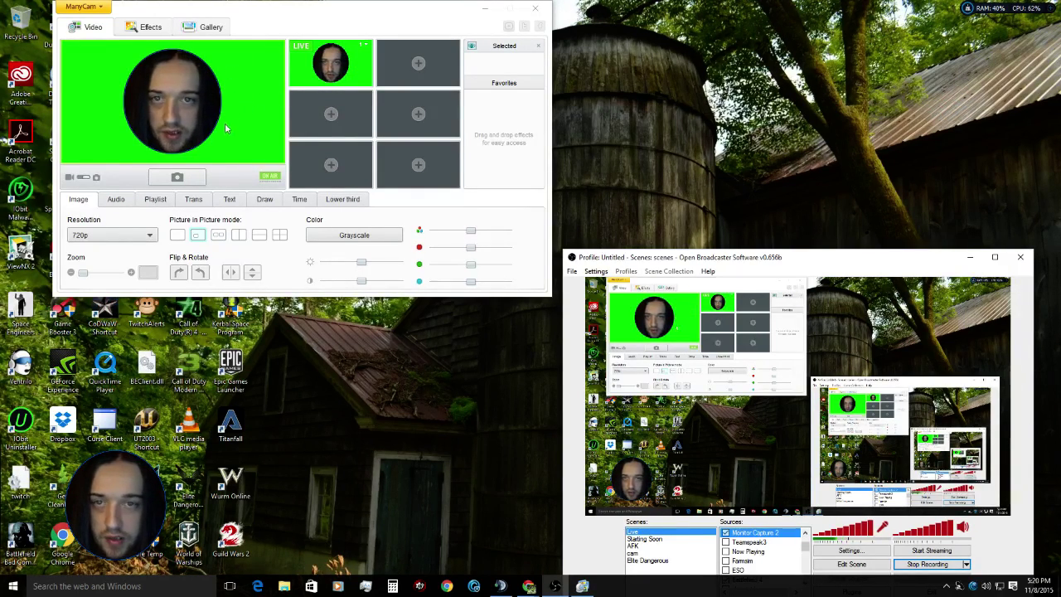
pyautogui.click(484, 9)
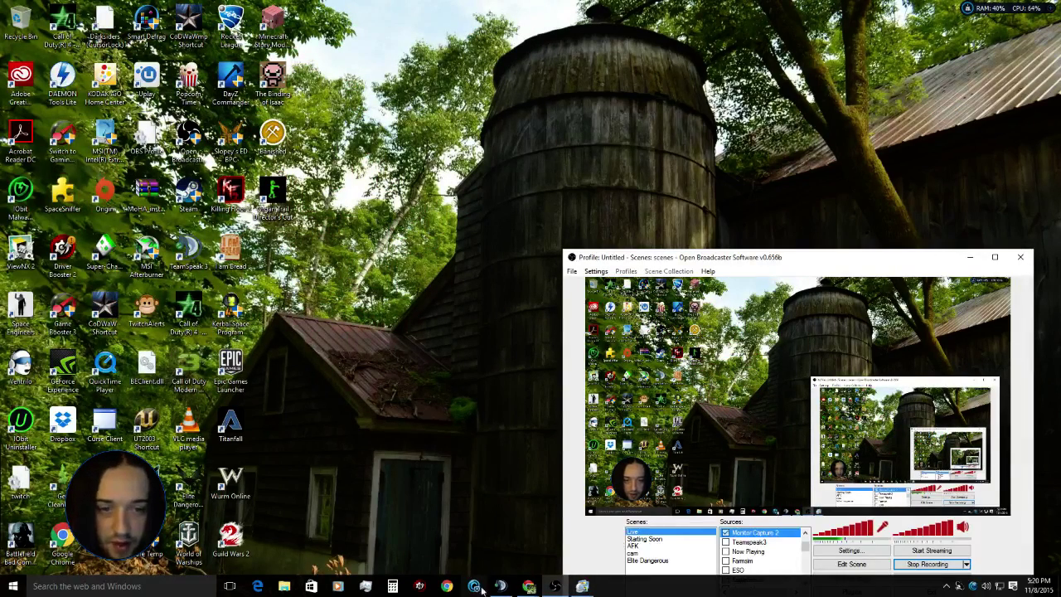
pyautogui.click(582, 586)
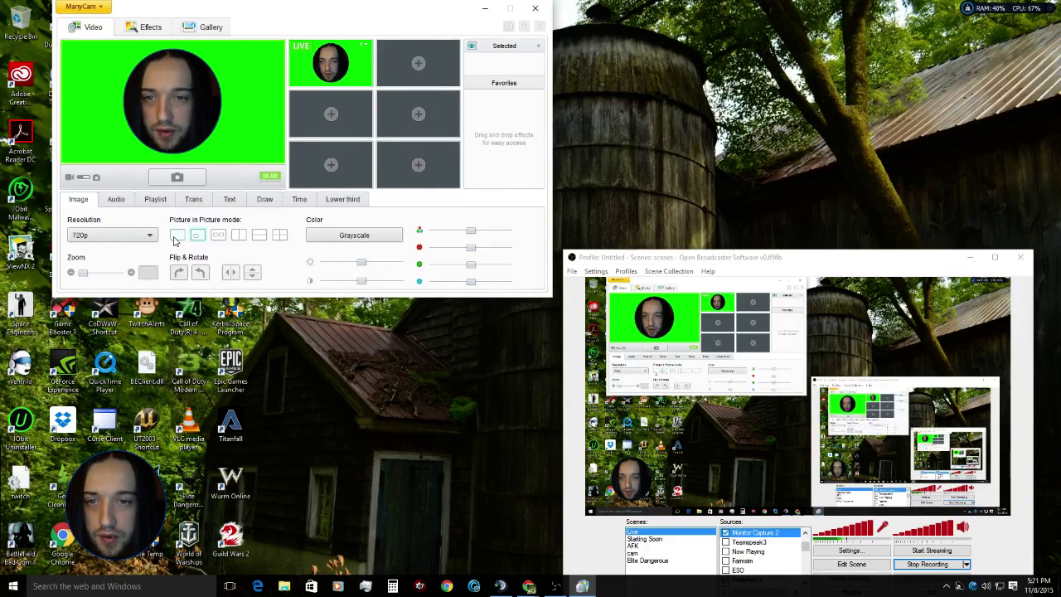
# Add the green image with the circular cutout as a picture-in-picture media overlay and stretch it across the whole webcam frame
pyautogui.click(199, 238)
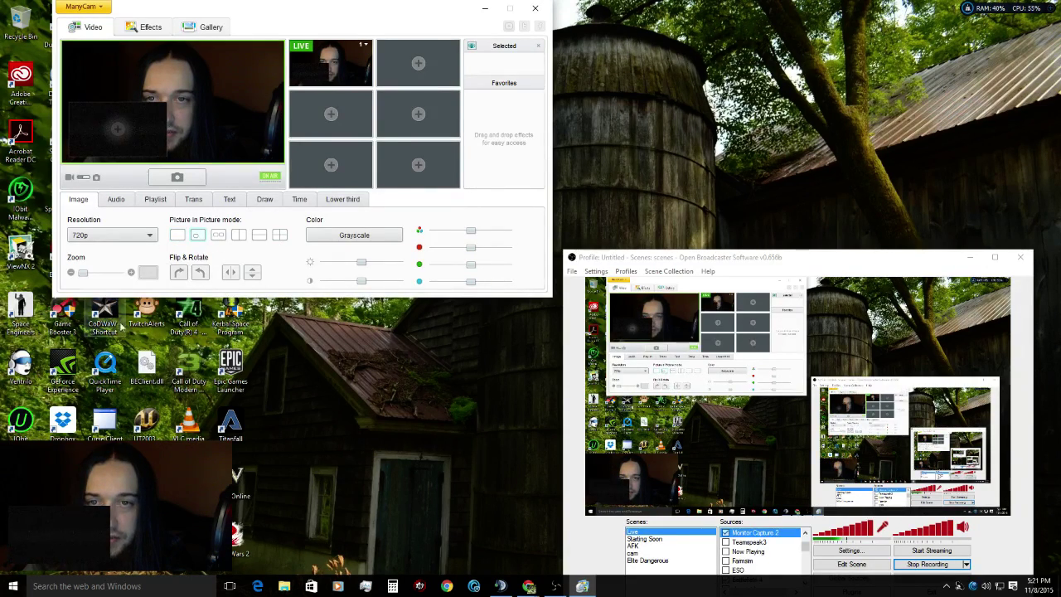
pyautogui.click(112, 126)
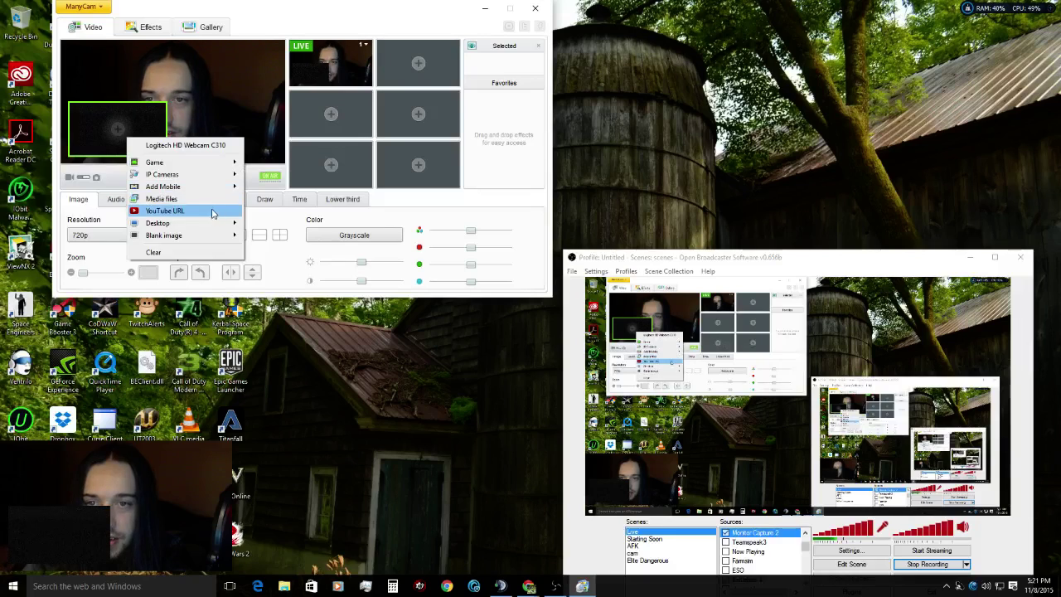
pyautogui.click(209, 200)
pyautogui.doubleClick(560, 309)
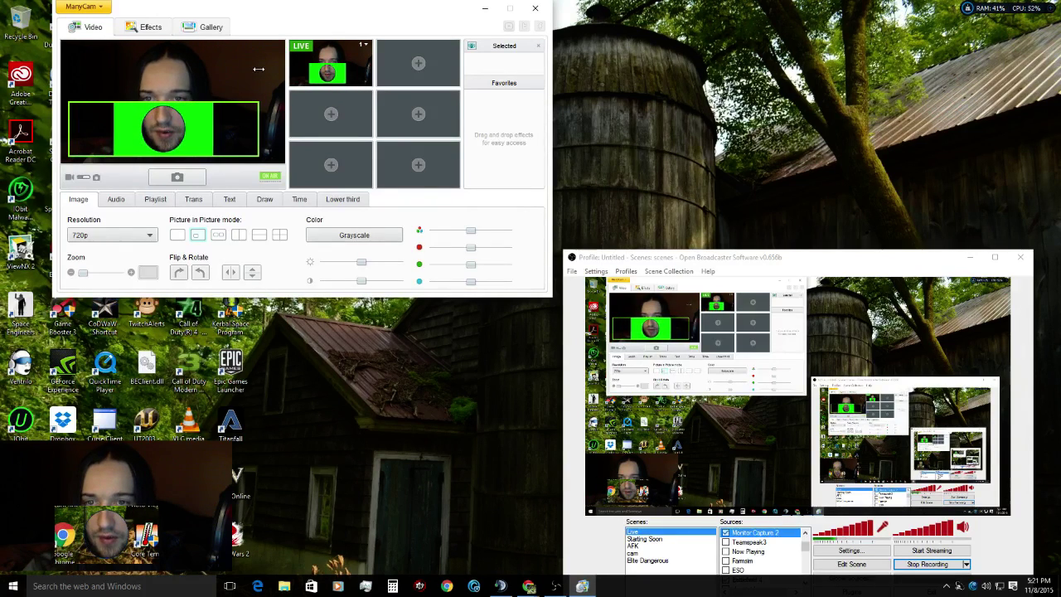
pyautogui.moveTo(259, 104); pyautogui.dragTo(286, 39)
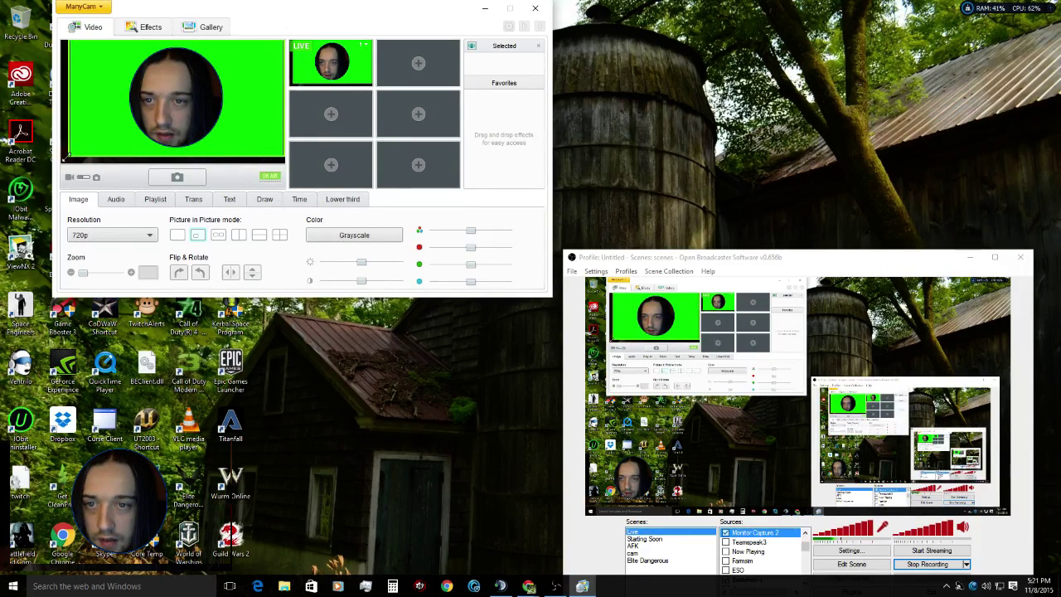
pyautogui.moveTo(67, 155); pyautogui.dragTo(59, 165)
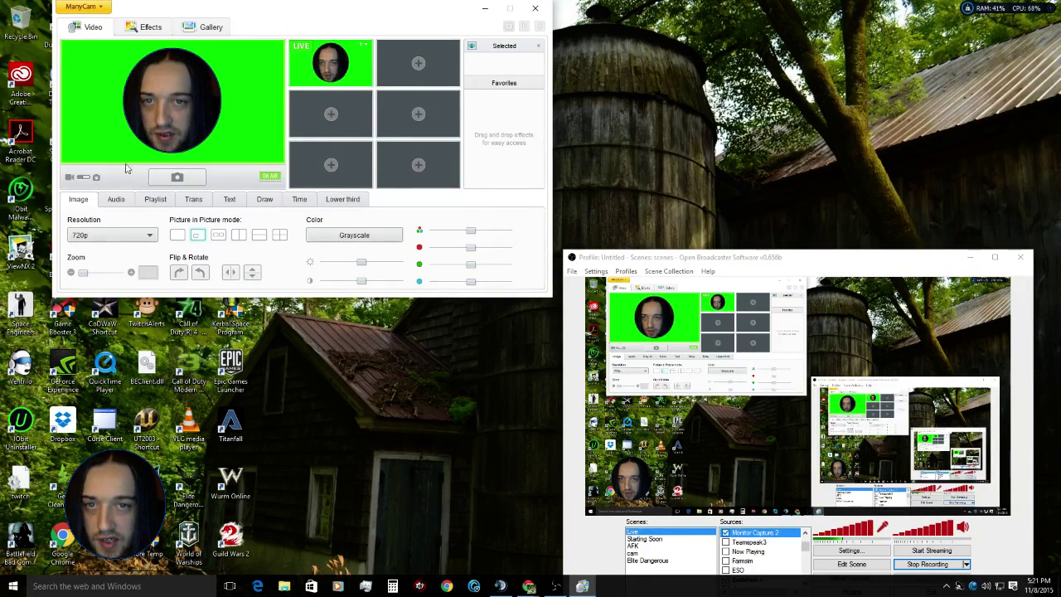
# Minimize ManyCam and launch GIMP 2
pyautogui.click(483, 12)
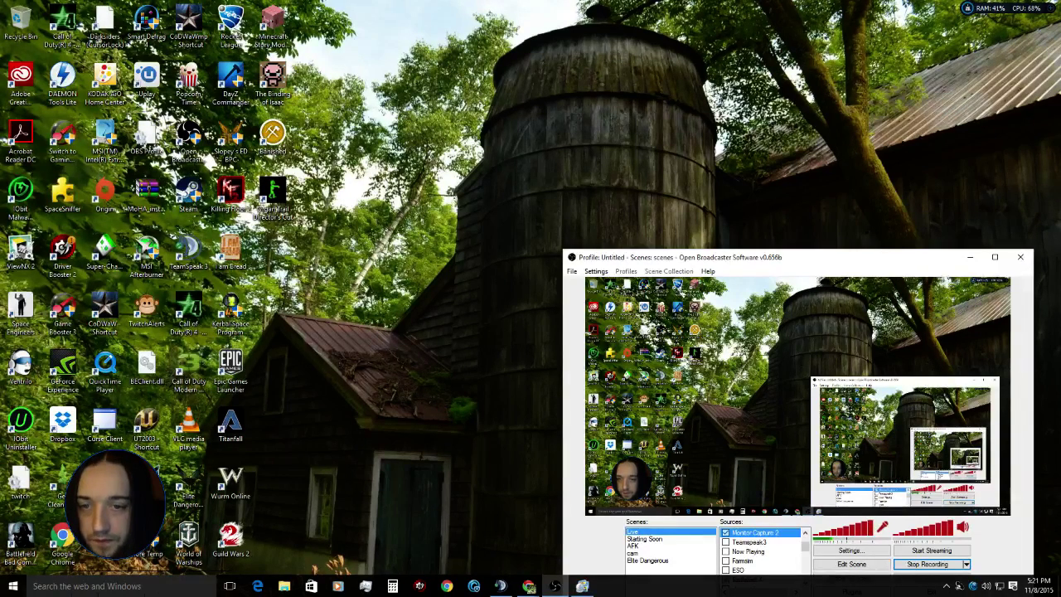
pyautogui.click(95, 585)
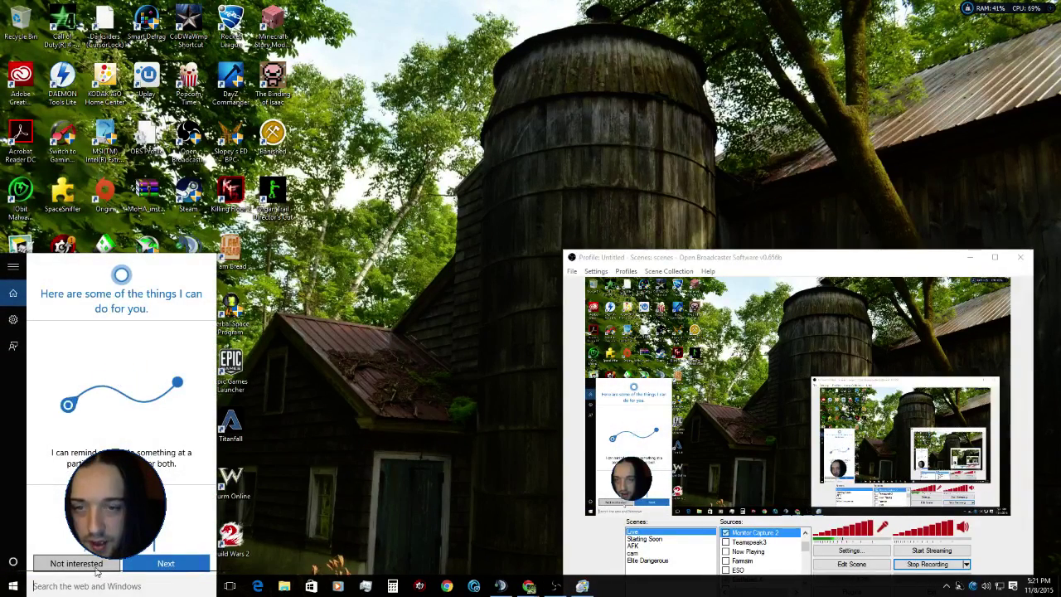
pyautogui.write('gi')
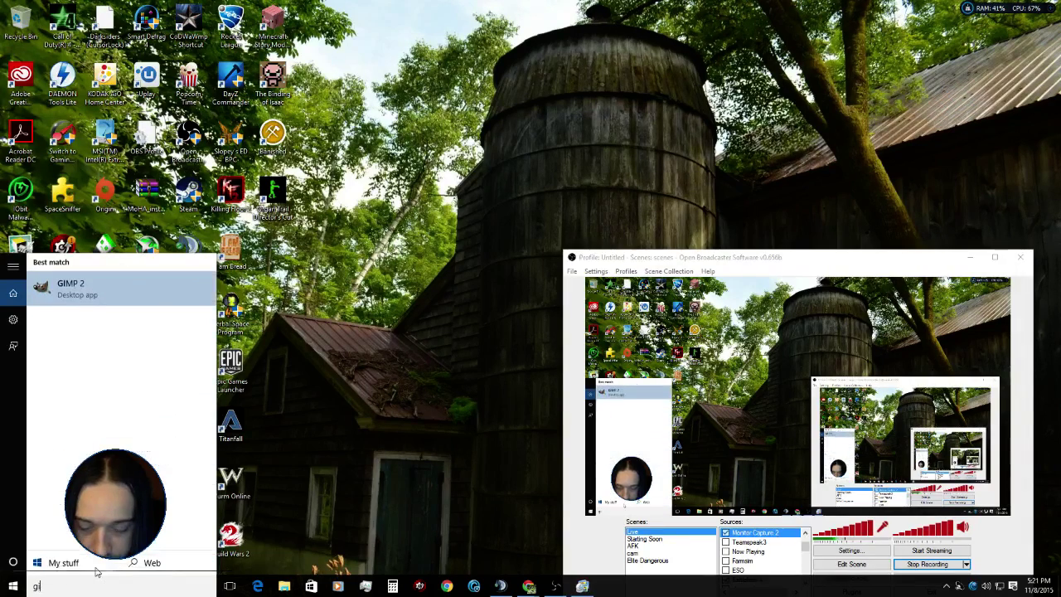
pyautogui.write('mp')
pyautogui.press('Return')
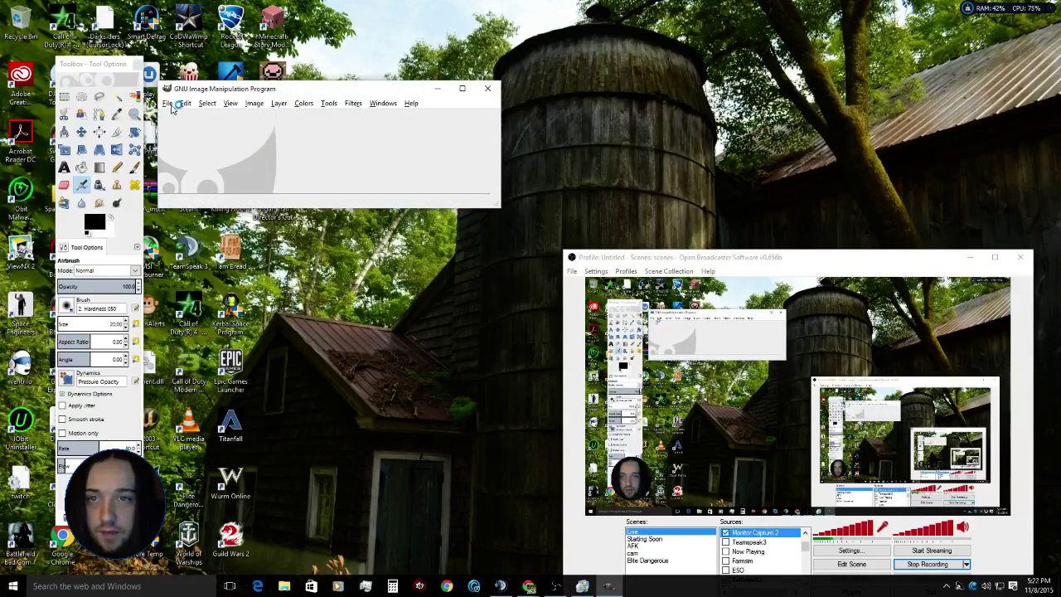
# Start a new image without a template, 1280 px wide and 720 px high
pyautogui.click(169, 103)
pyautogui.click(187, 119)
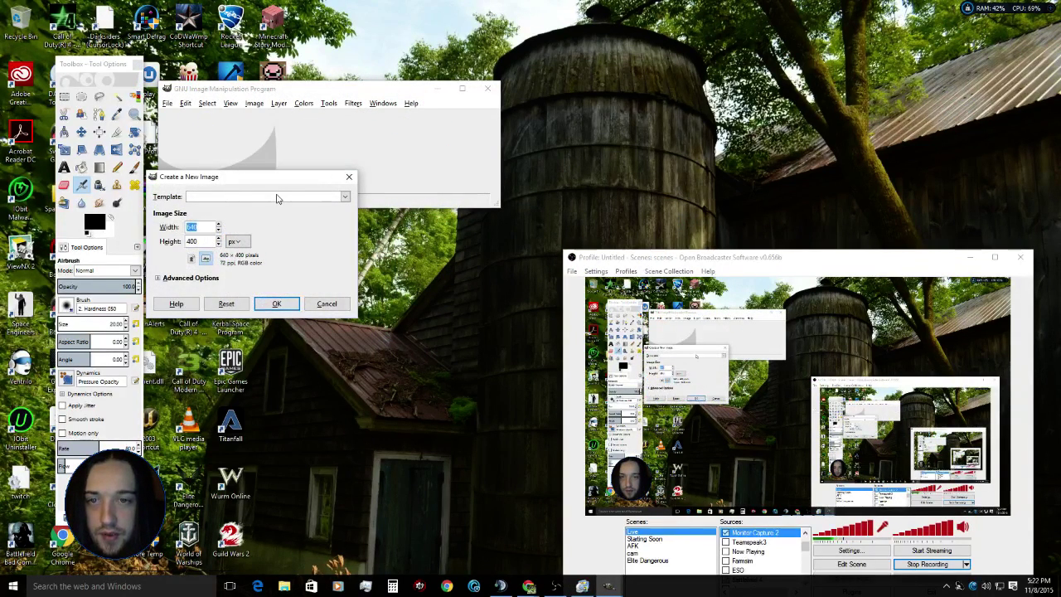
pyautogui.click(278, 199)
pyautogui.press('Escape')
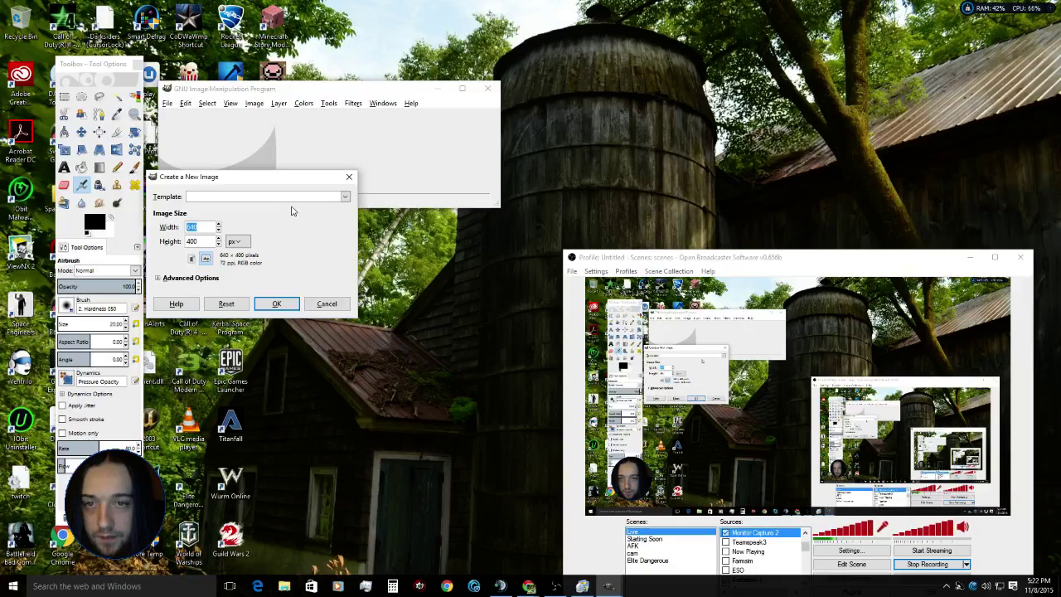
pyautogui.click(284, 199)
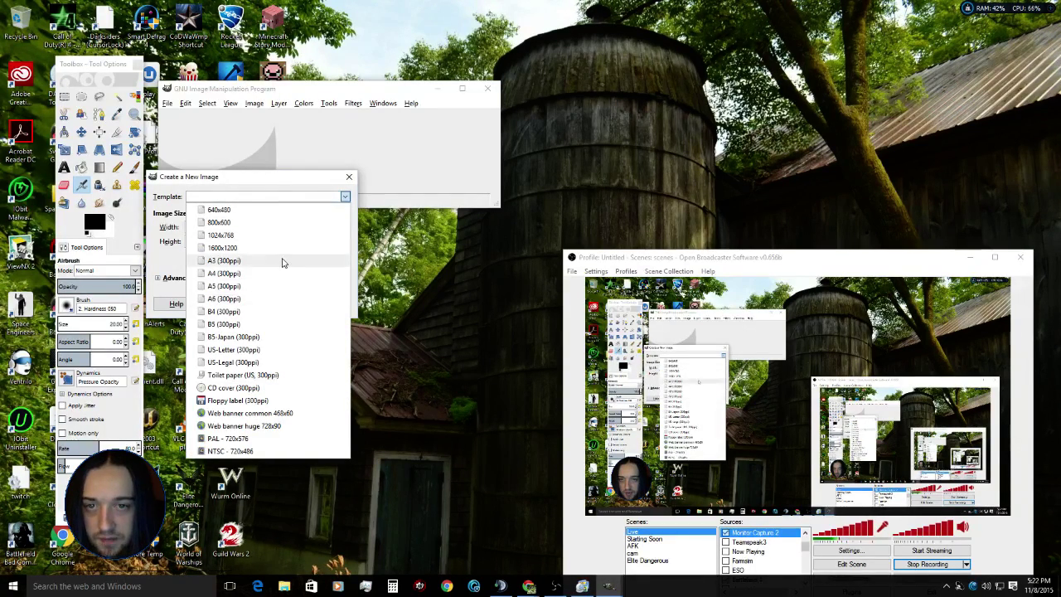
pyautogui.click(290, 195)
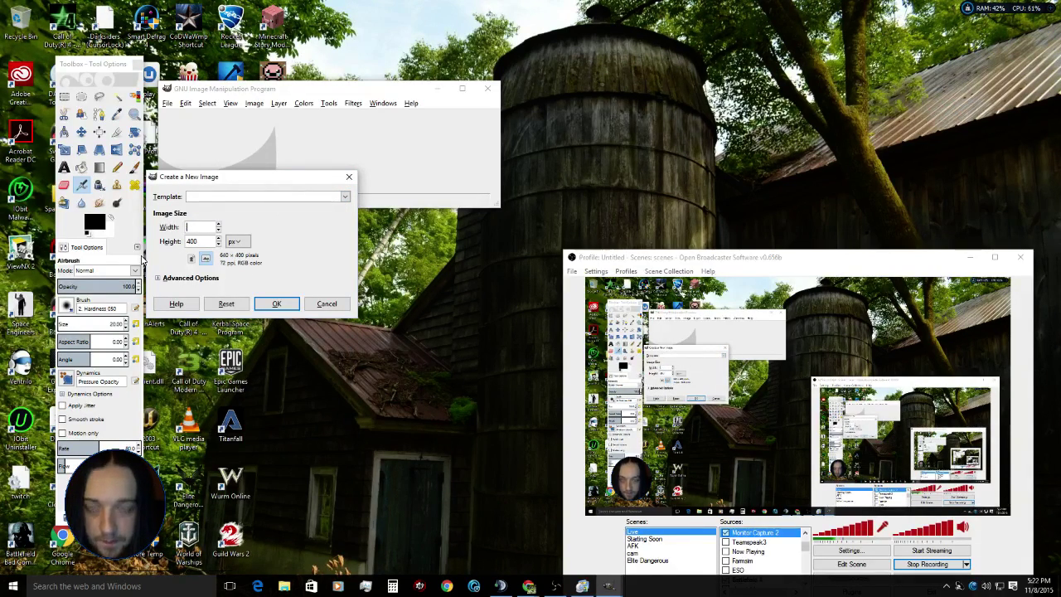
pyautogui.write('1280')
pyautogui.press('Tab')
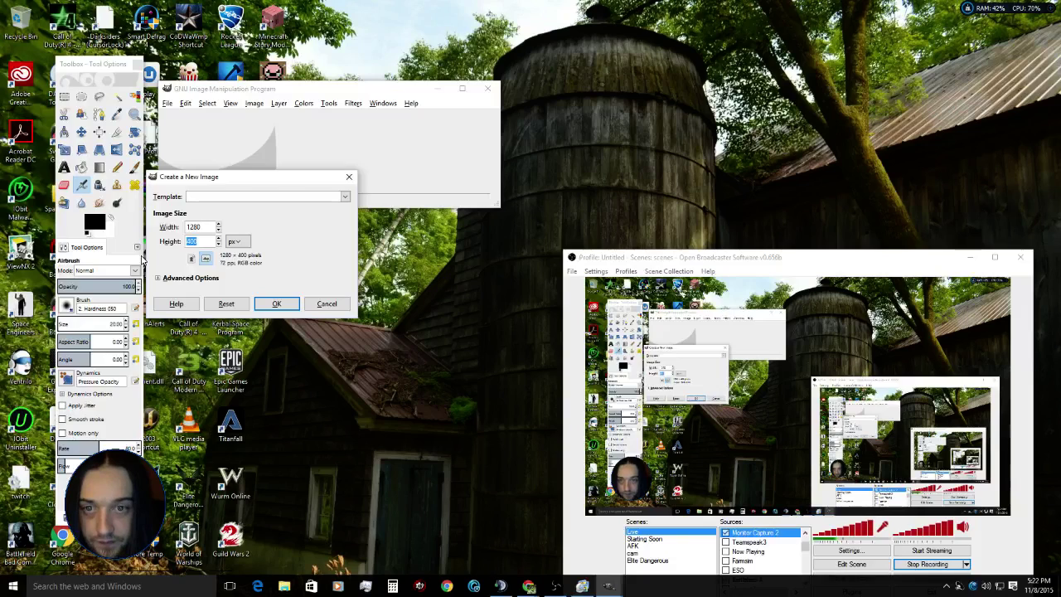
pyautogui.write('720')
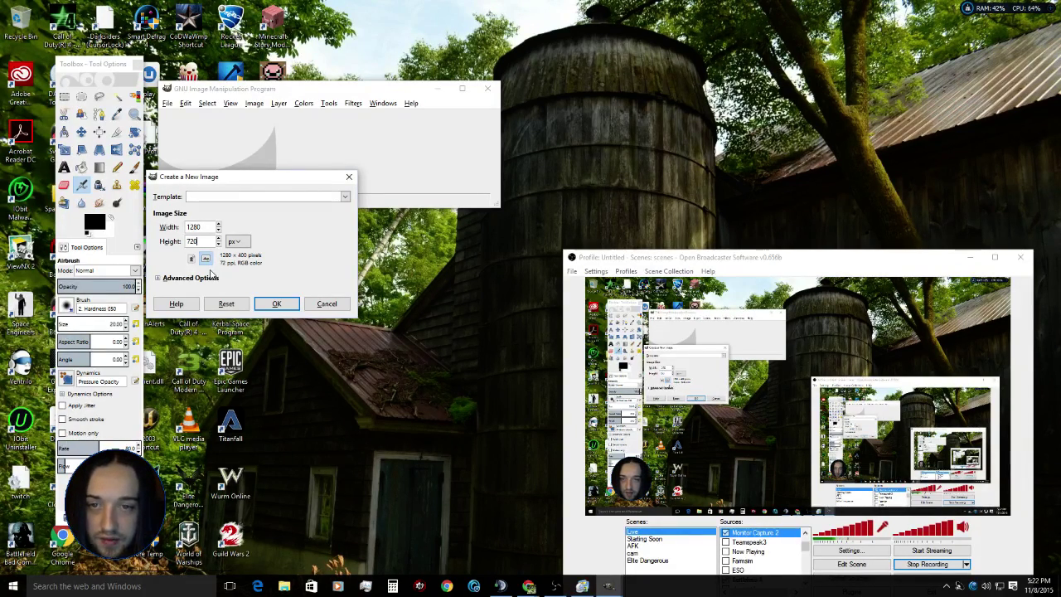
# Create the image with the RGB color space and a transparency fill
pyautogui.click(199, 281)
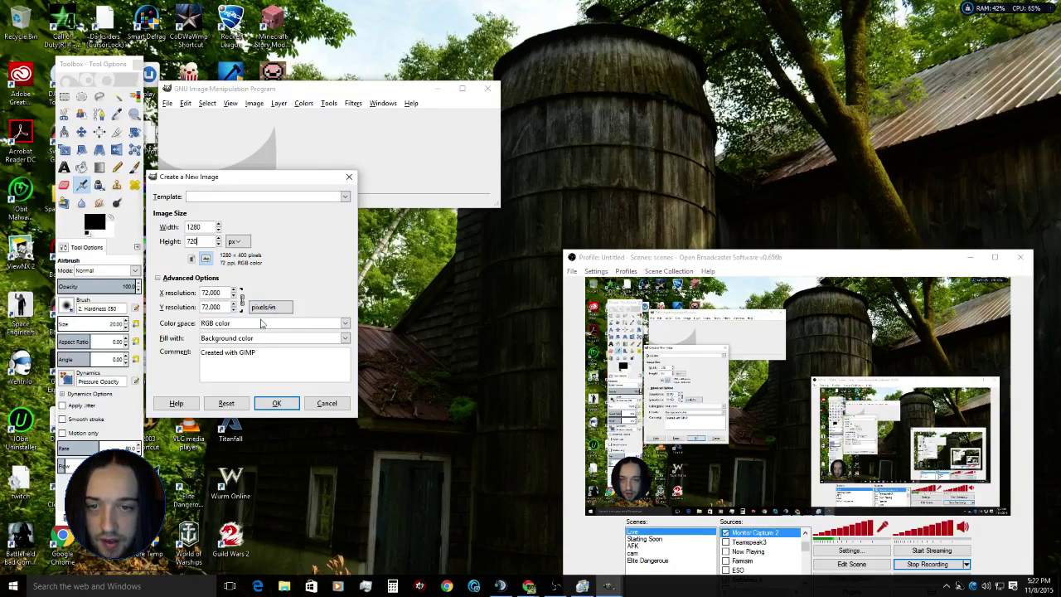
pyautogui.click(306, 322)
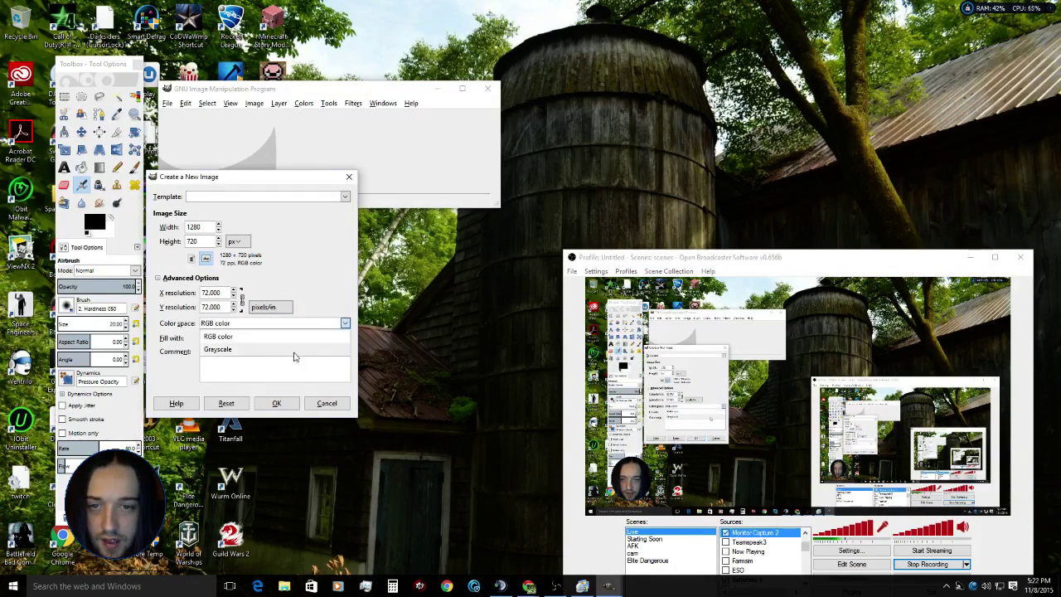
pyautogui.click(251, 325)
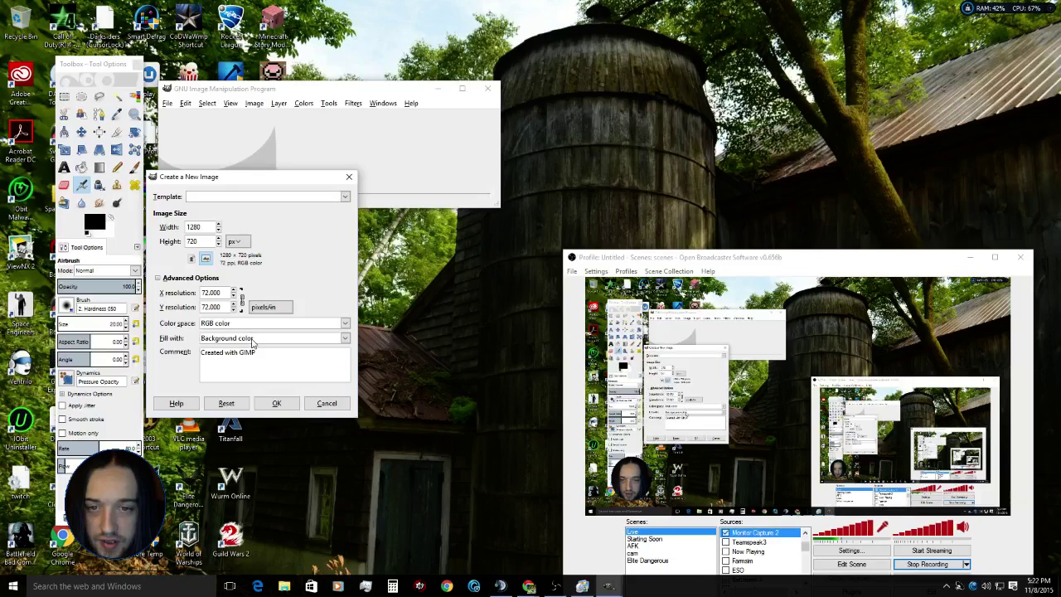
pyautogui.click(253, 344)
pyautogui.click(262, 389)
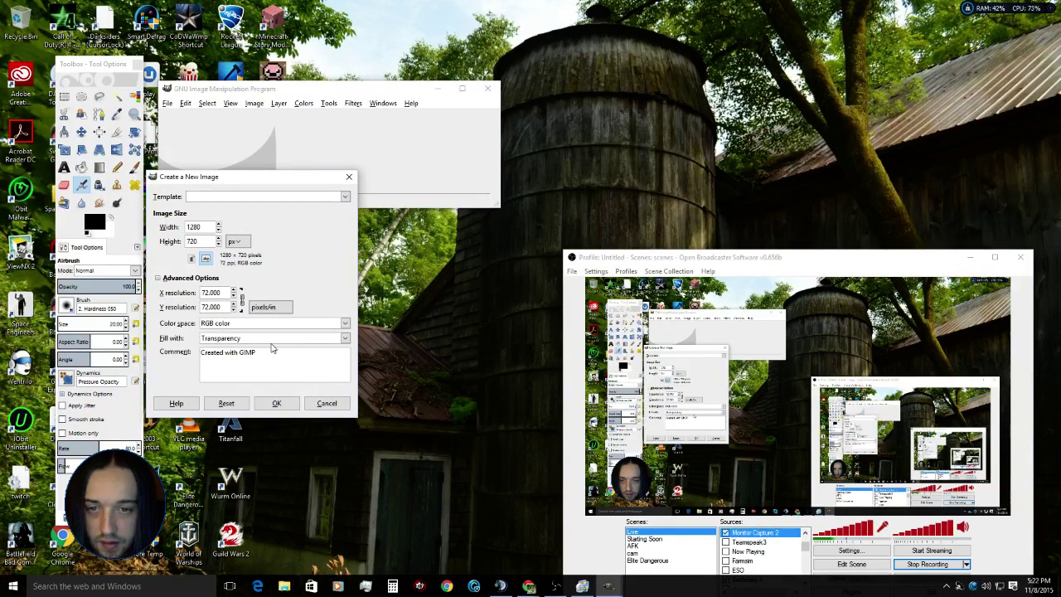
pyautogui.click(277, 403)
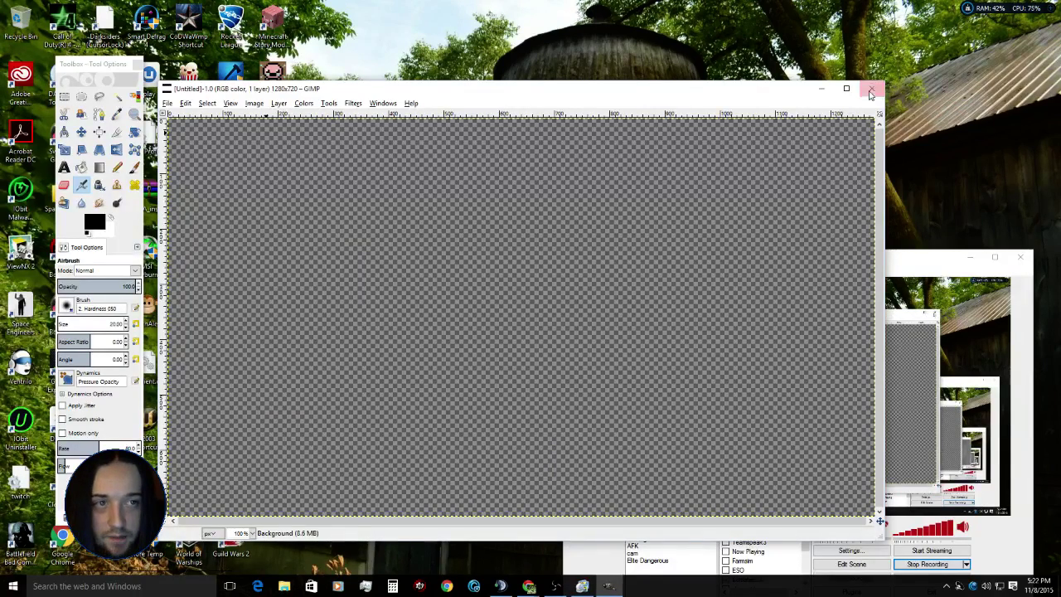
# Maximize the image window and bucket-fill the whole canvas with pure green (00ff00) as the foreground color
pyautogui.click(846, 89)
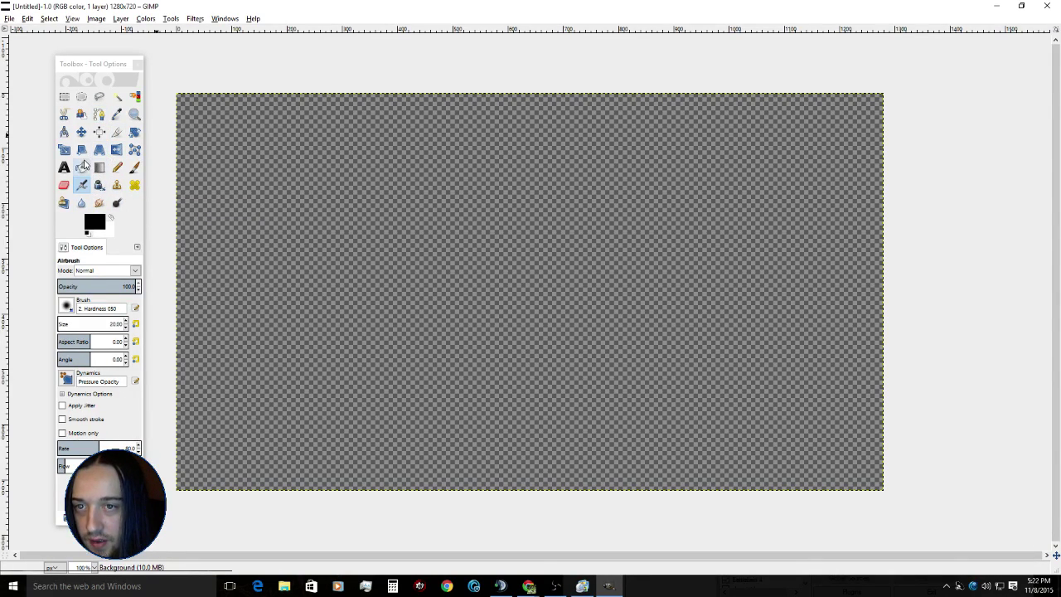
pyautogui.click(81, 167)
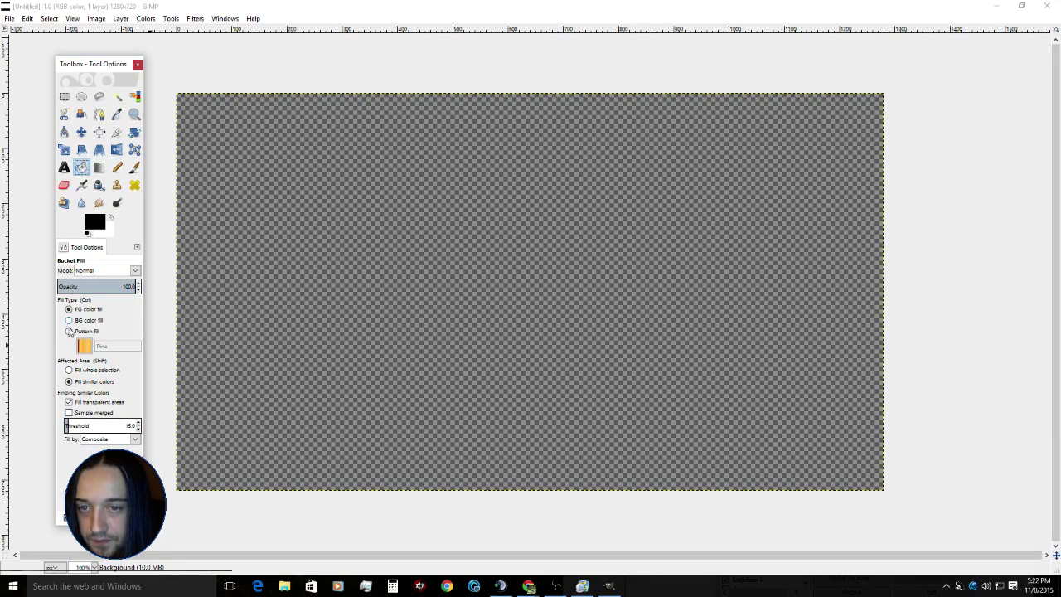
pyautogui.click(91, 221)
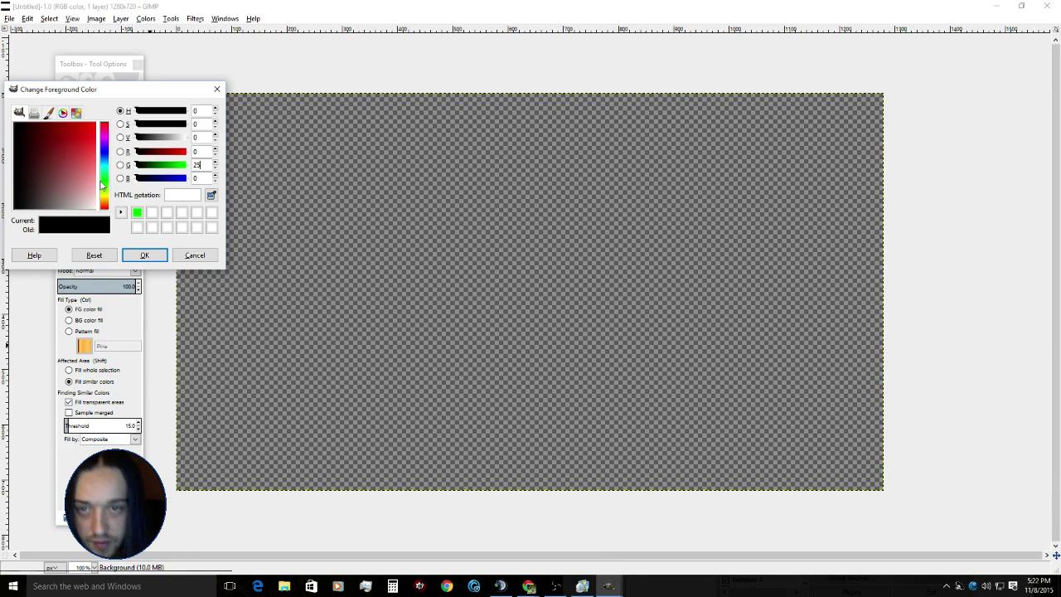
pyautogui.press('Return')
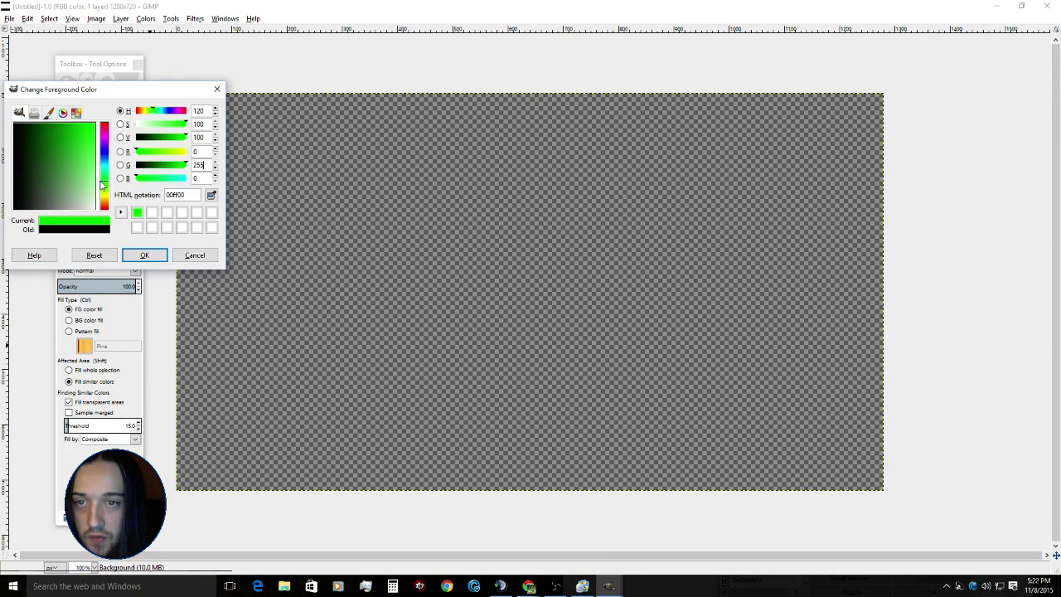
pyautogui.click(143, 255)
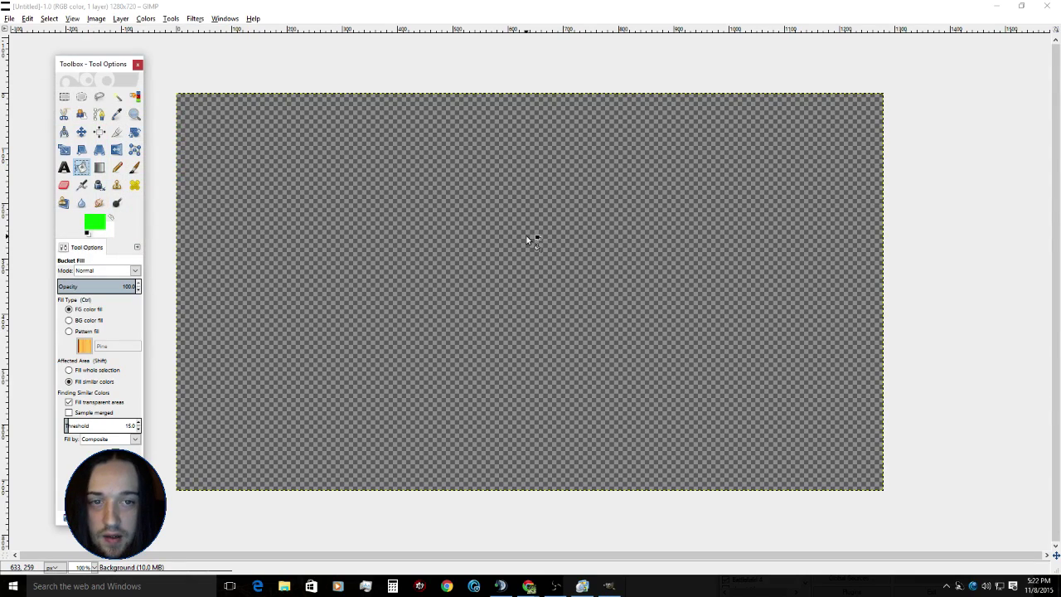
pyautogui.click(413, 224)
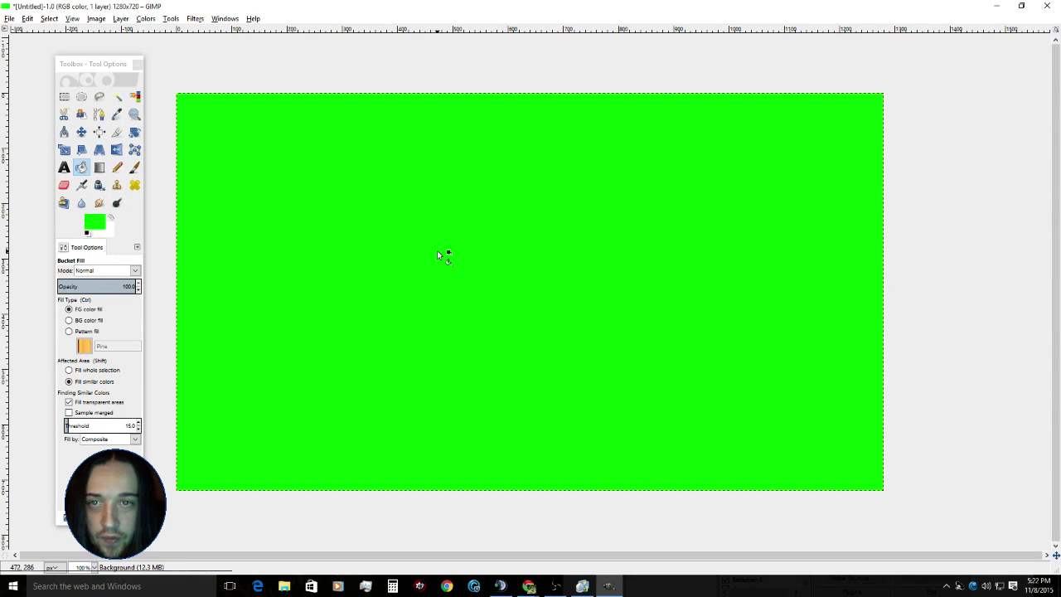
# Place a horizontal guide at about 340 px and a vertical guide at about 610 px, crossing near the middle of the canvas
pyautogui.click(84, 98)
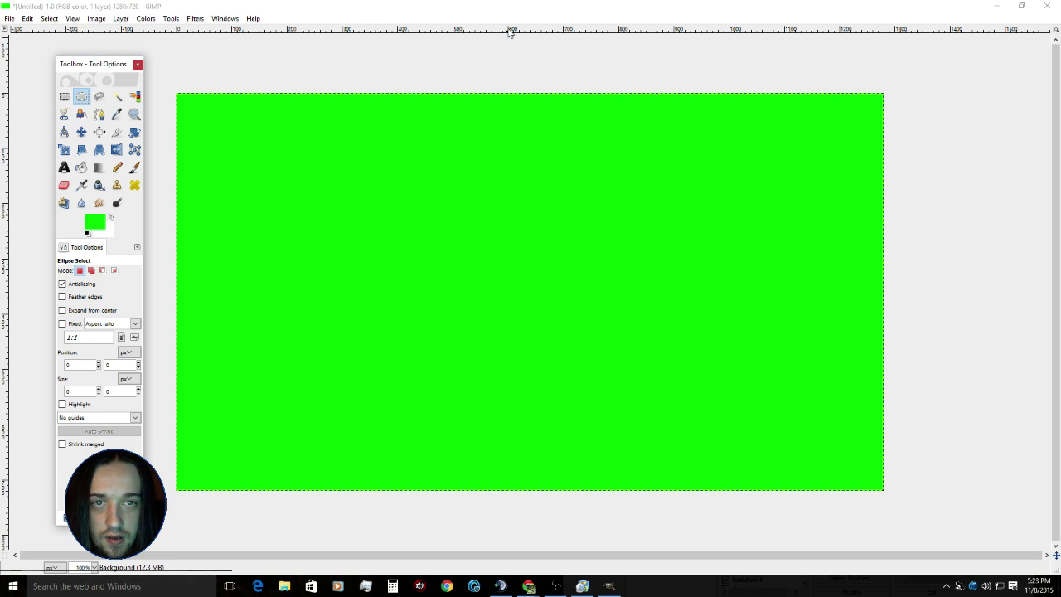
pyautogui.moveTo(509, 31); pyautogui.dragTo(512, 69)
pyautogui.moveTo(525, 179); pyautogui.dragTo(521, 283)
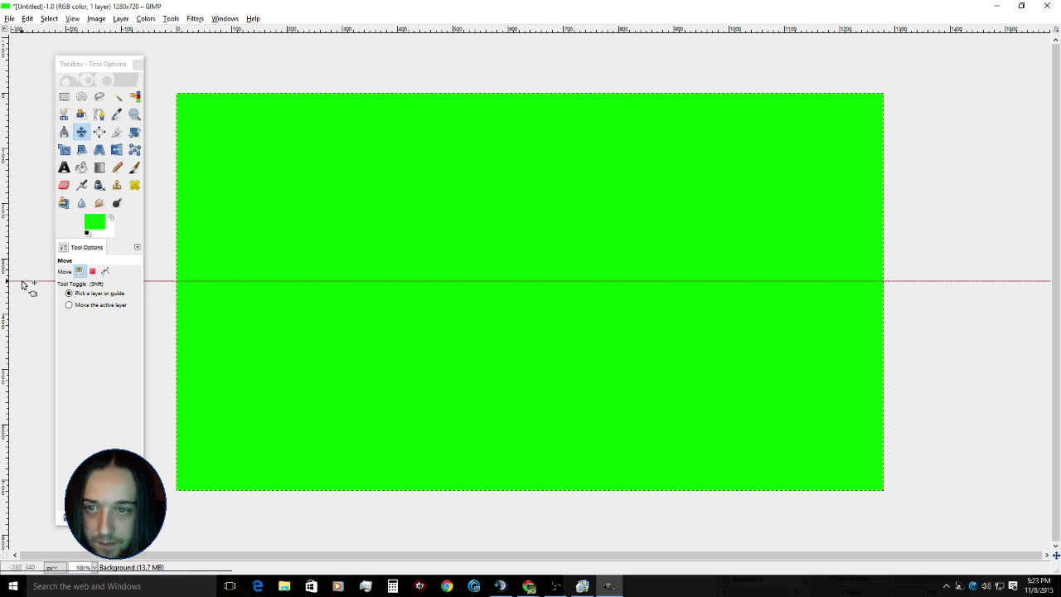
pyautogui.moveTo(206, 310); pyautogui.dragTo(508, 293)
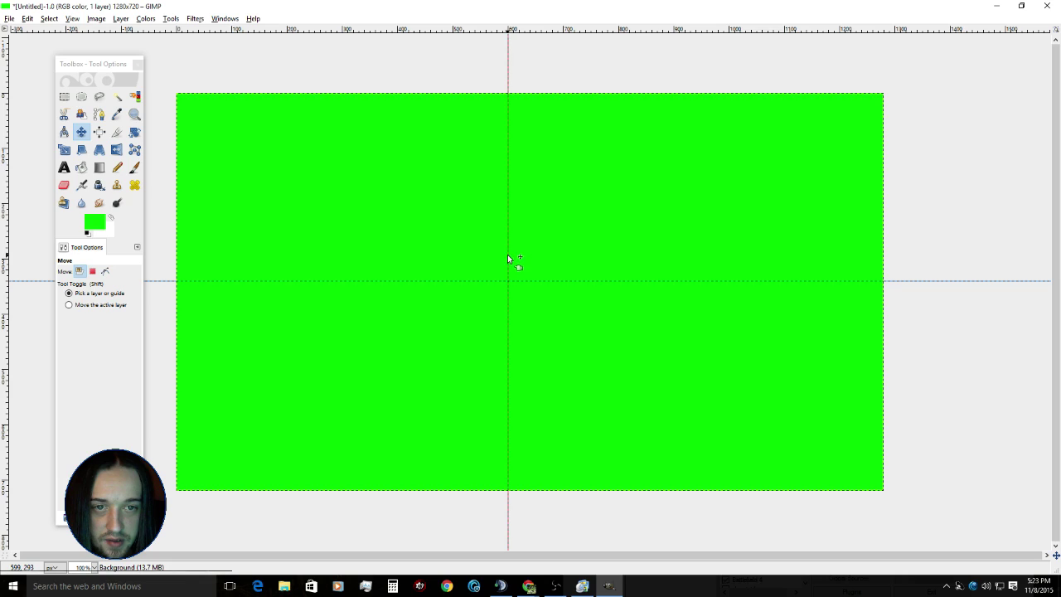
pyautogui.moveTo(508, 256); pyautogui.dragTo(514, 263)
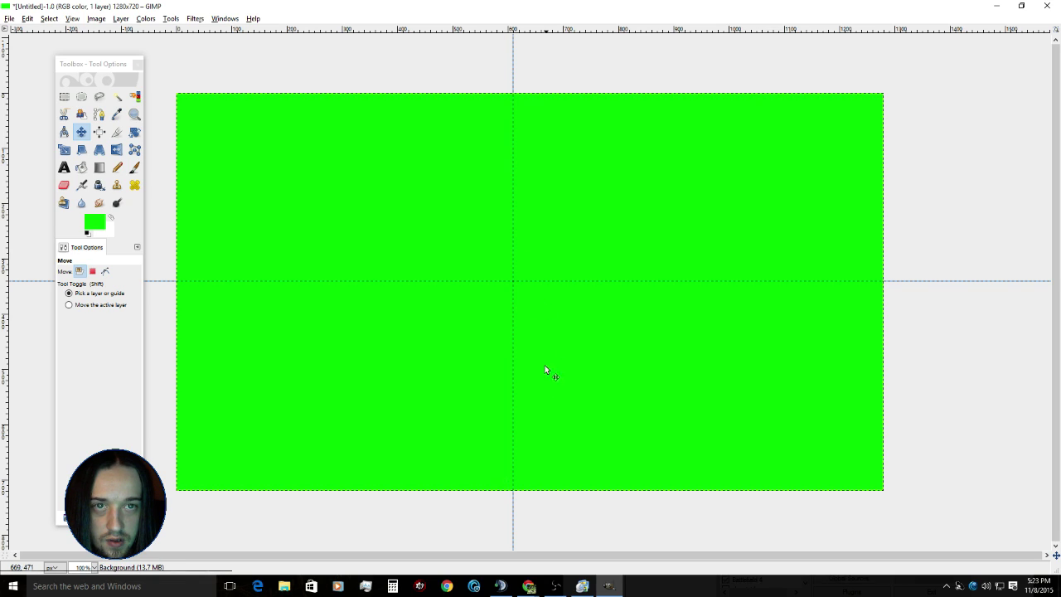
# Draw an elliptical selection about 576 × 383 px and center it on the crossing of the two guides
pyautogui.click(81, 97)
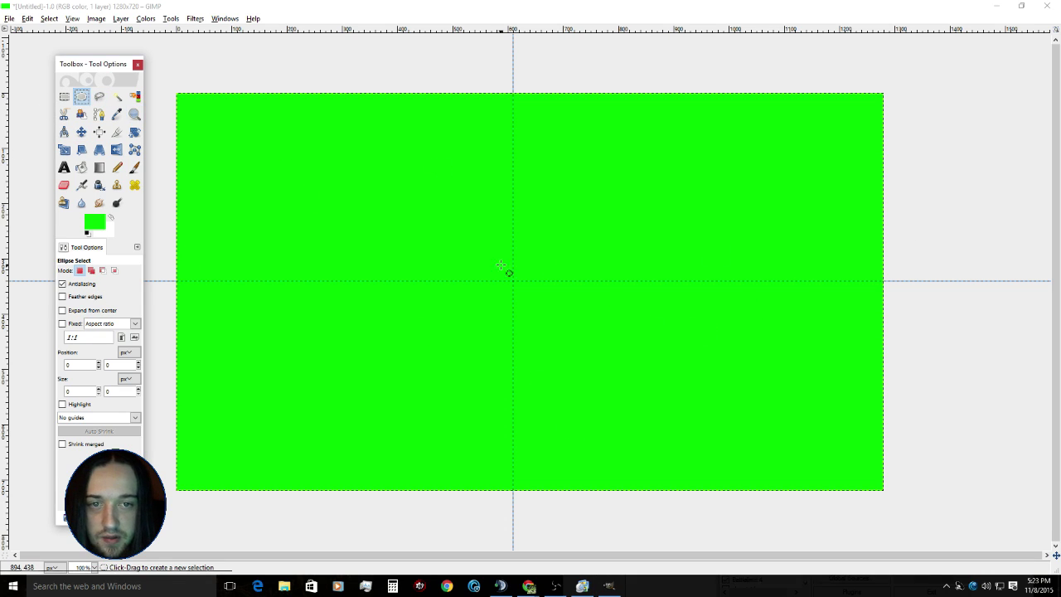
pyautogui.moveTo(461, 219); pyautogui.dragTo(707, 433)
pyautogui.moveTo(605, 367); pyautogui.dragTo(525, 307)
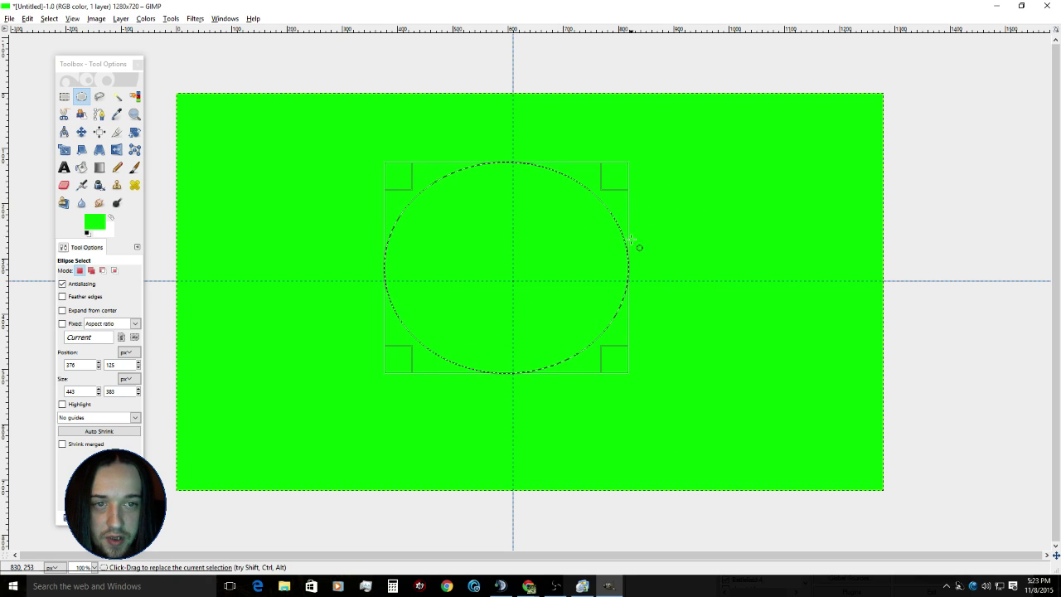
pyautogui.moveTo(626, 249); pyautogui.dragTo(703, 259)
pyautogui.moveTo(640, 267); pyautogui.dragTo(613, 282)
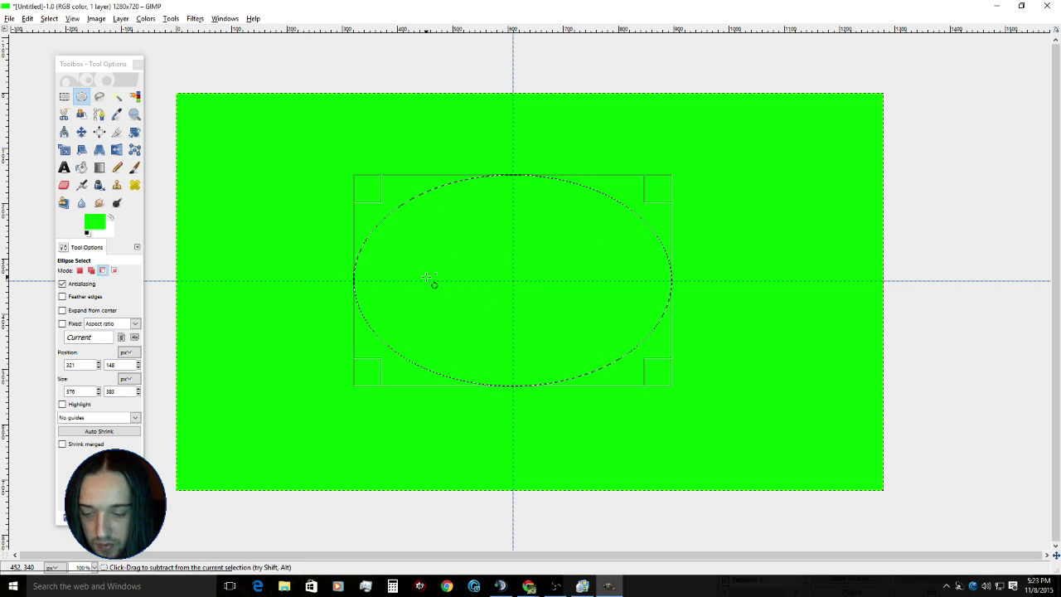
# Cut the selected ellipse out of the green fill to leave a transparent hole, and clear the selection
pyautogui.hotkey('ctrl', 'x')
pyautogui.click(729, 543)
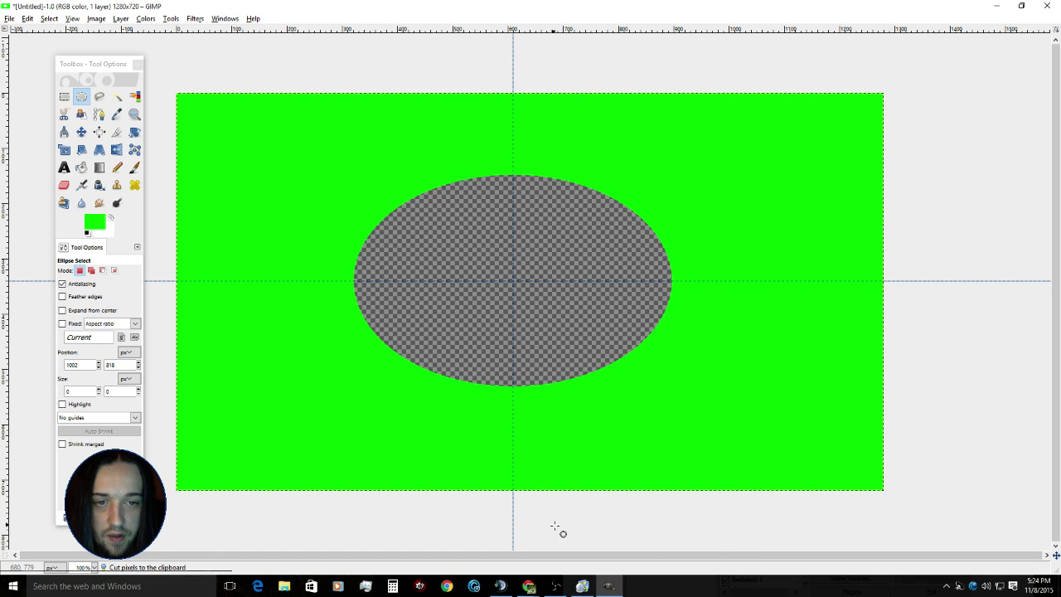
pyautogui.rightClick(688, 531)
pyautogui.click(647, 529)
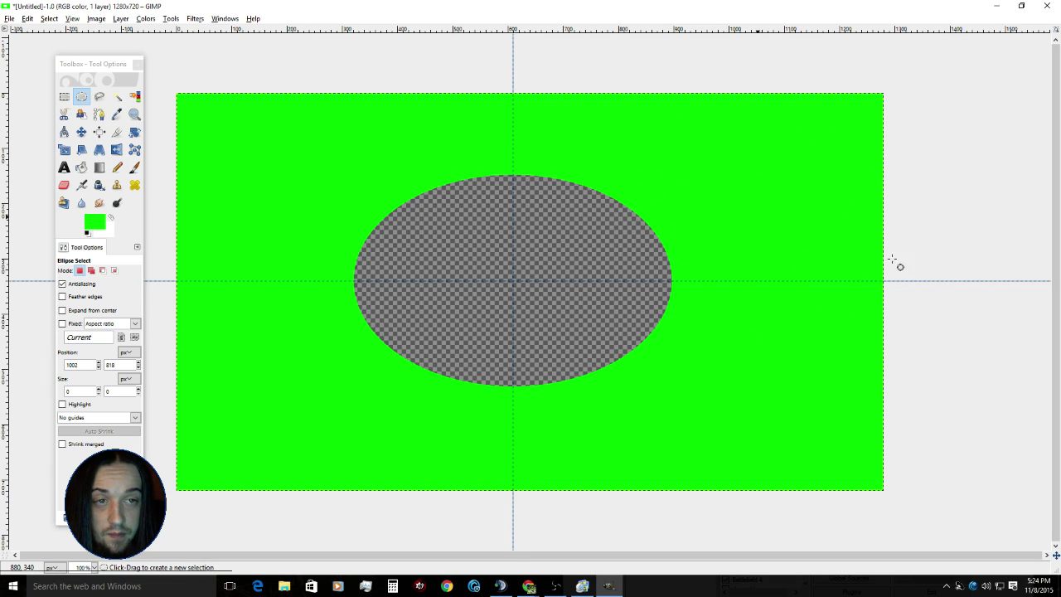
# Export the image as tut.png to the Pictures folder, keeping the default PNG options
pyautogui.click(7, 18)
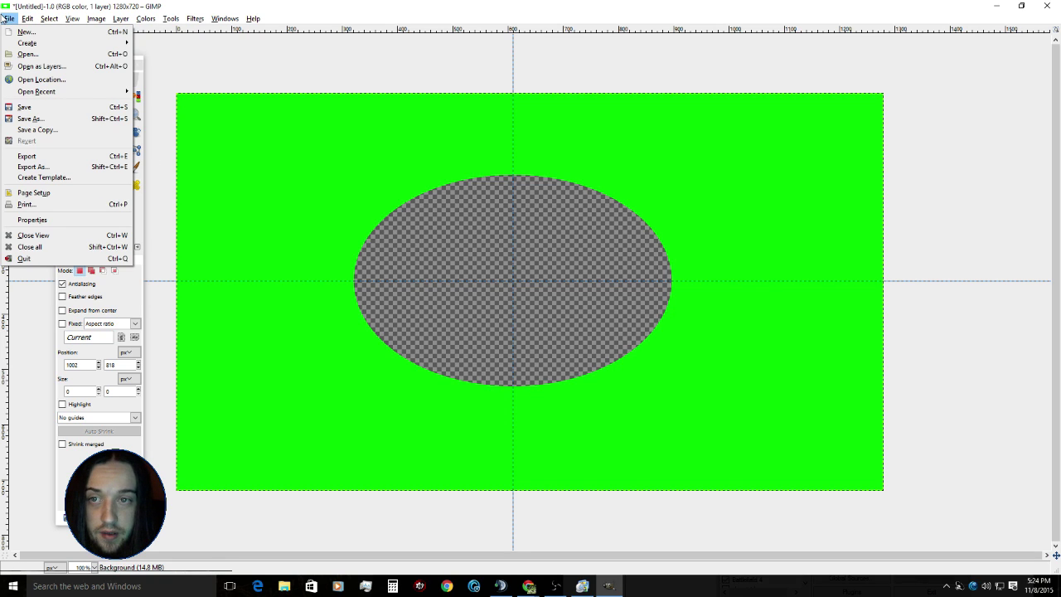
pyautogui.click(40, 156)
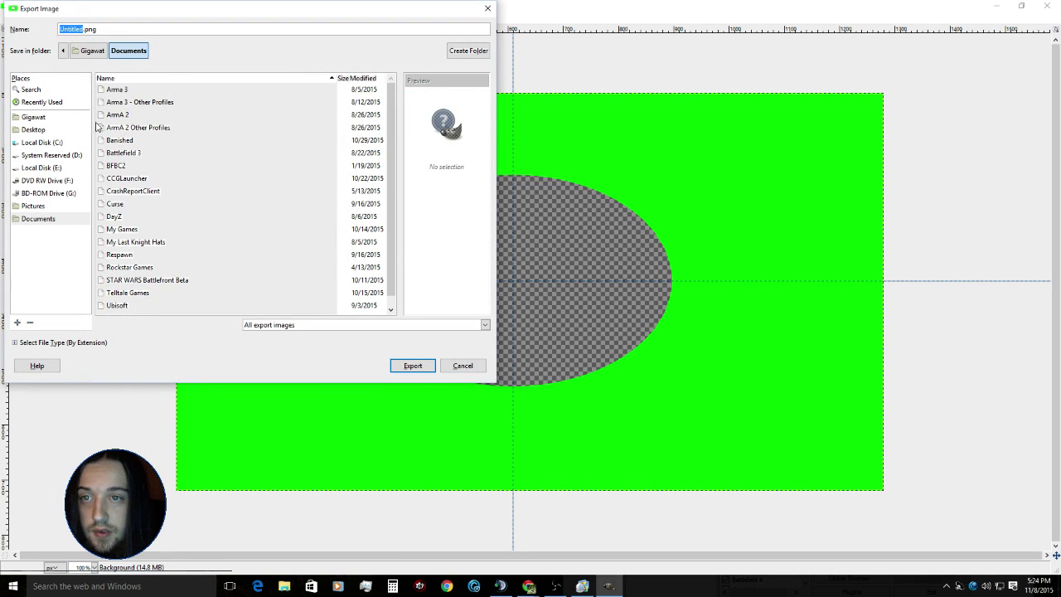
pyautogui.click(42, 207)
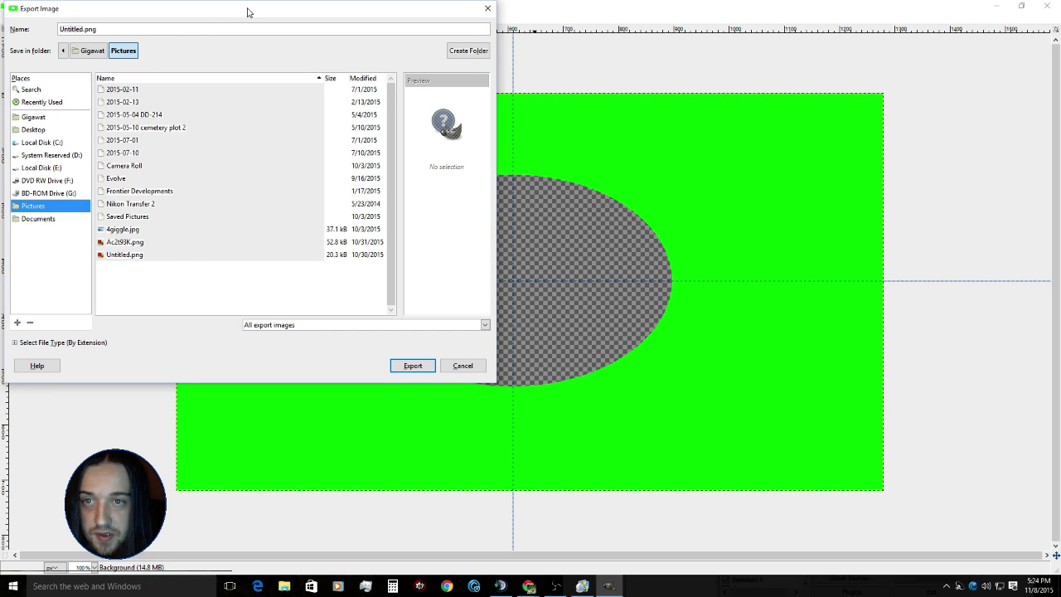
pyautogui.tripleClick(197, 28)
pyautogui.write('t')
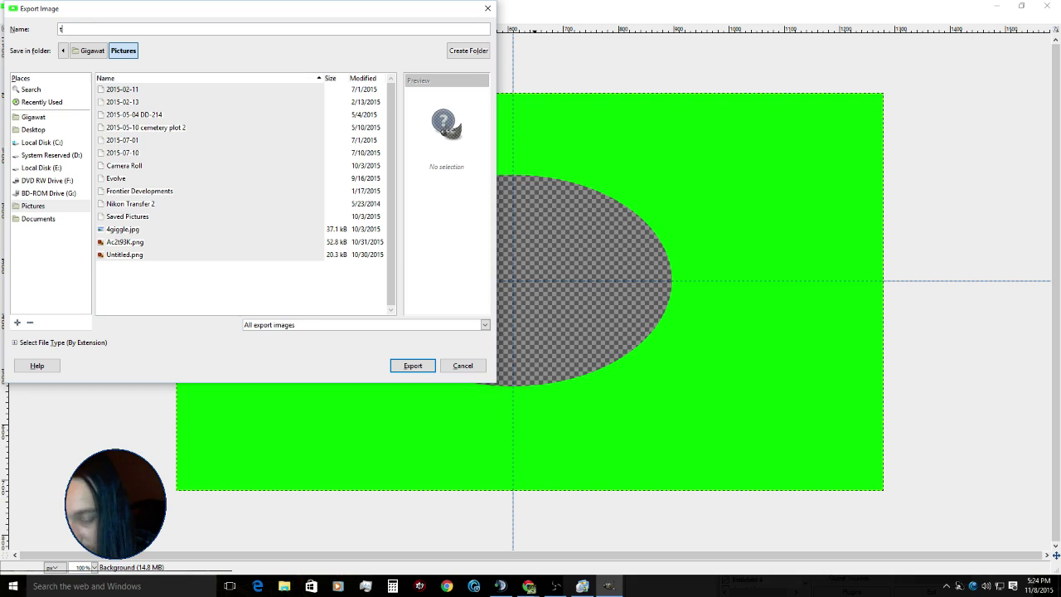
pyautogui.write('ut.png')
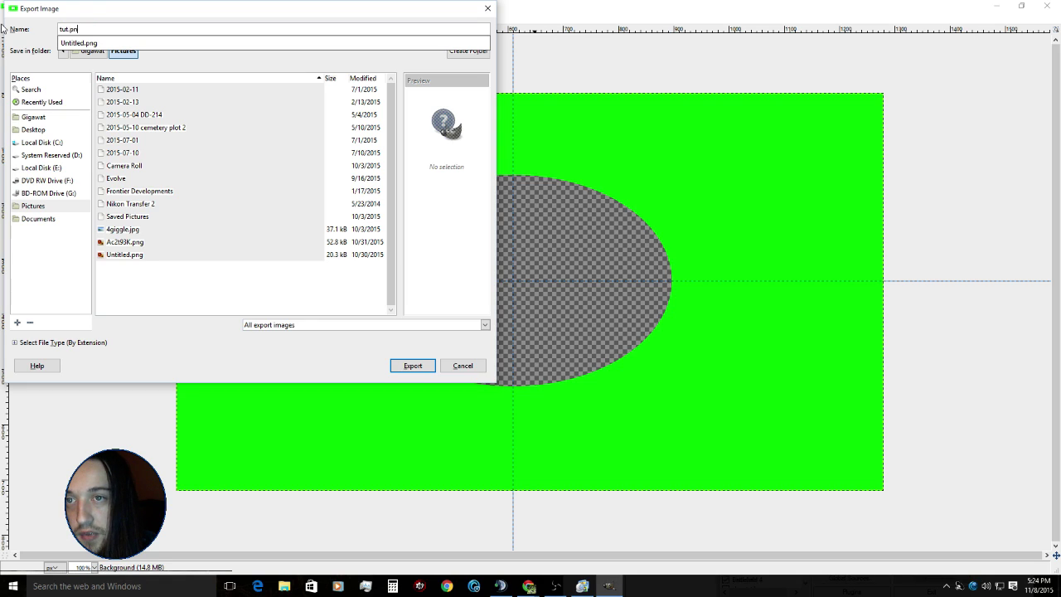
pyautogui.click(415, 370)
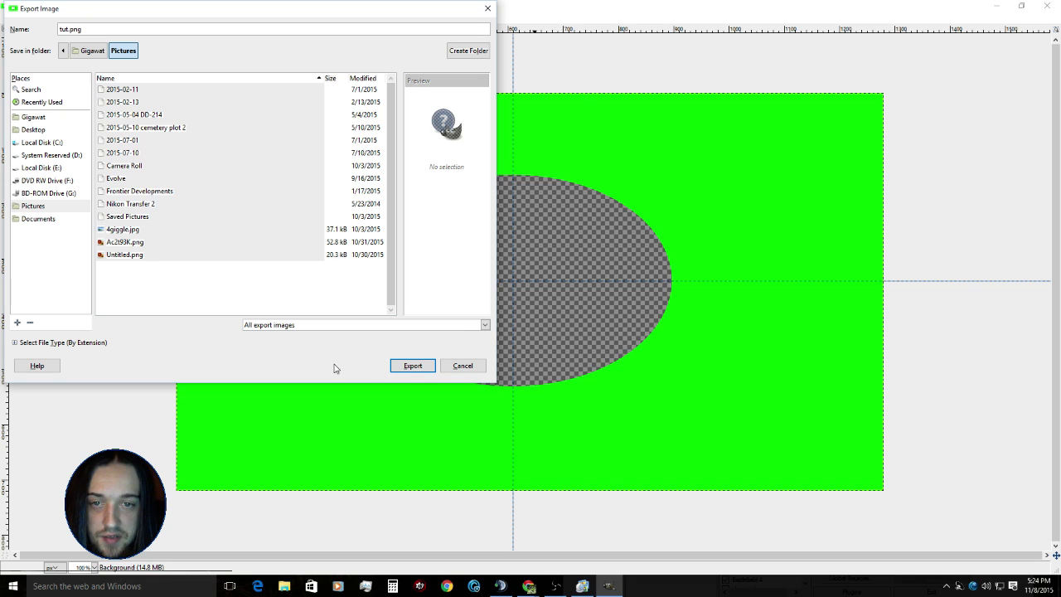
pyautogui.click(403, 372)
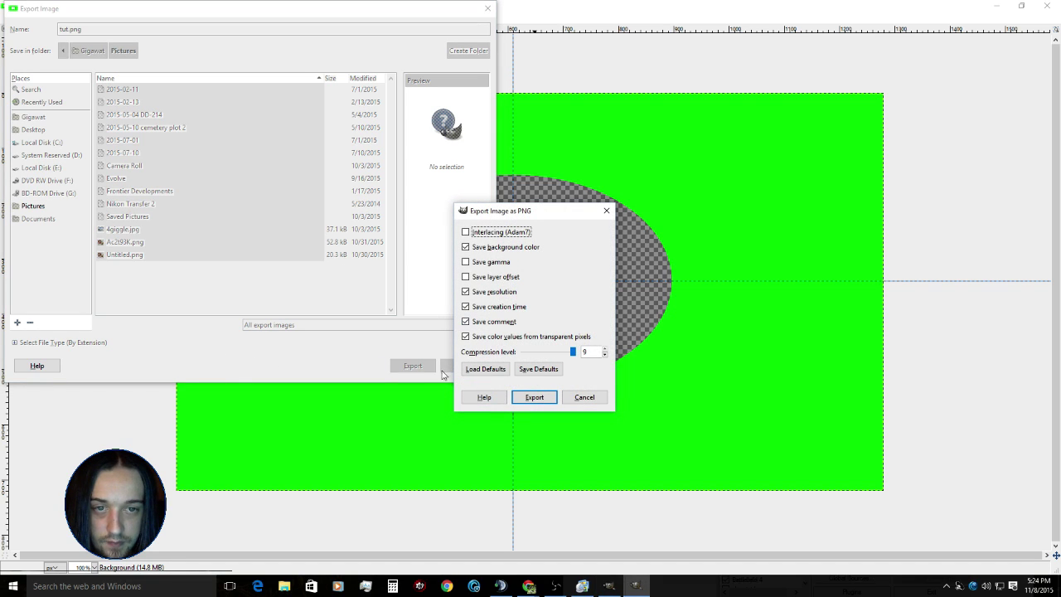
pyautogui.click(534, 398)
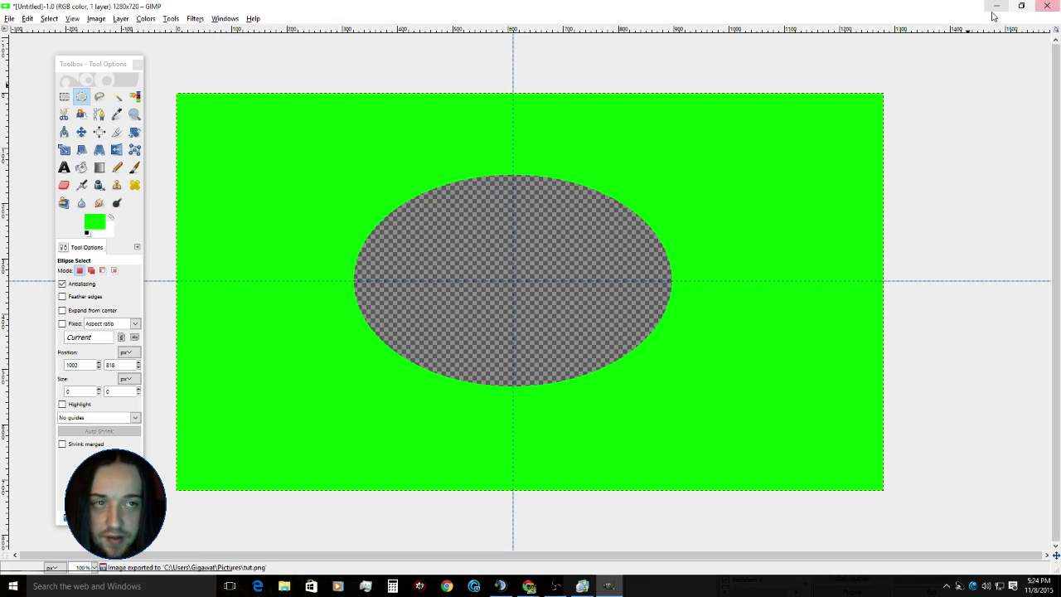
# Minimize GIMP, switch to ManyCam and set the picture-in-picture mode to the single full-frame webcam view
pyautogui.click(996, 6)
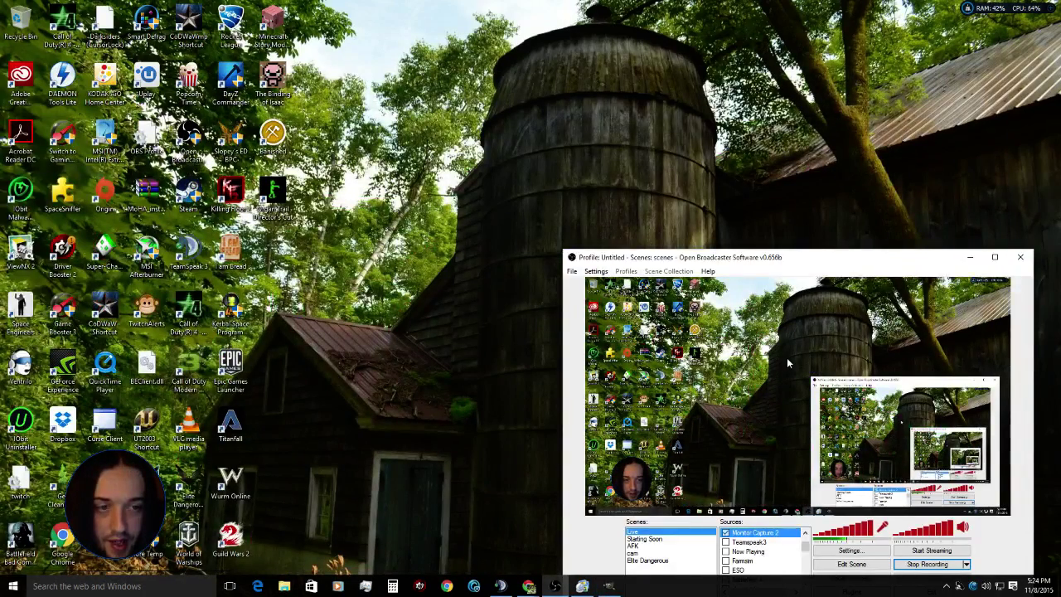
pyautogui.click(590, 586)
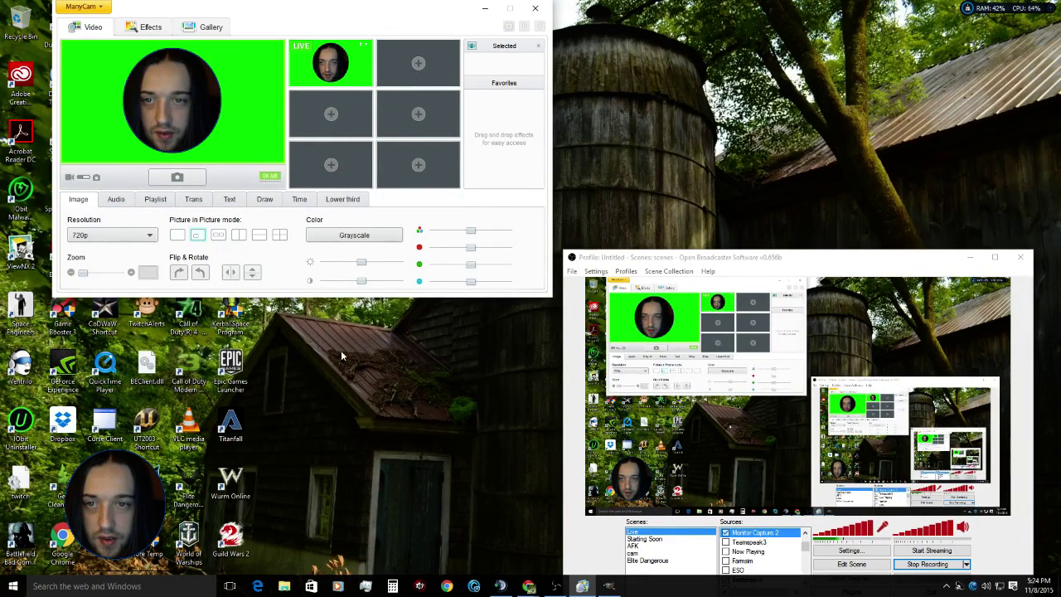
pyautogui.click(179, 236)
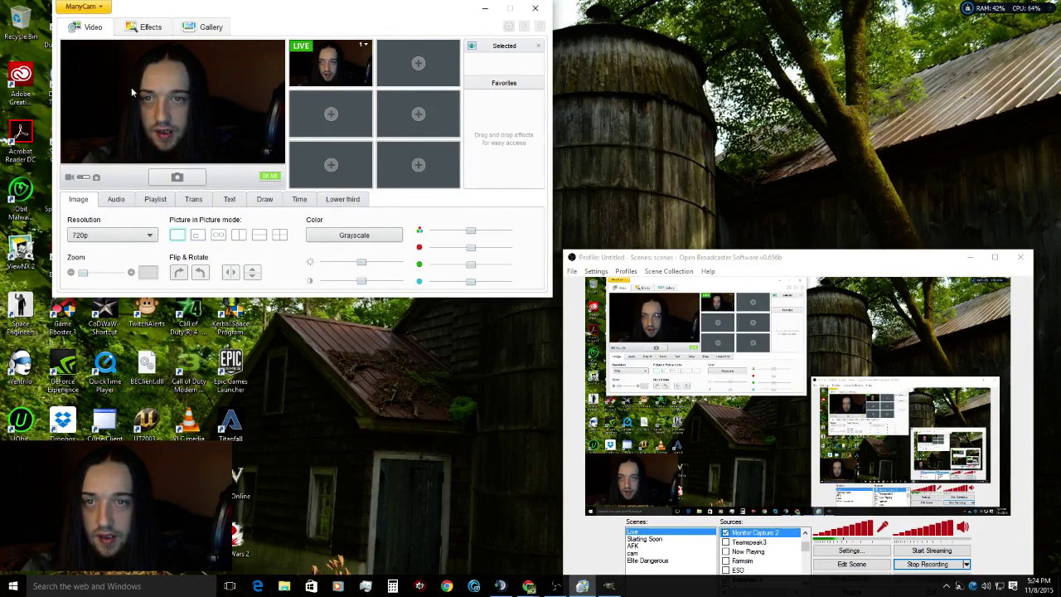
pyautogui.rightClick(221, 110)
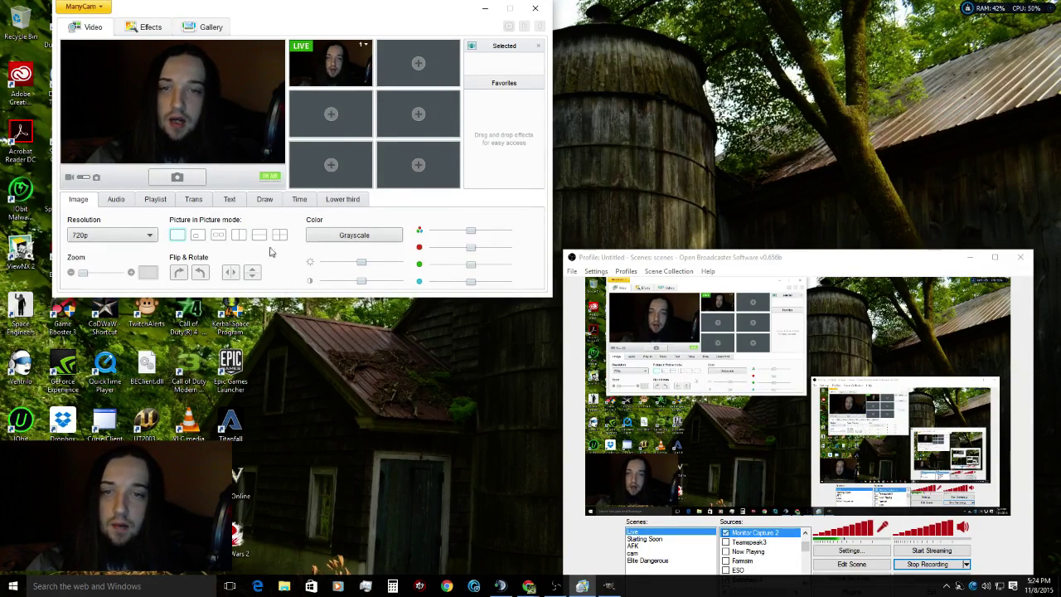
pyautogui.rightClick(174, 110)
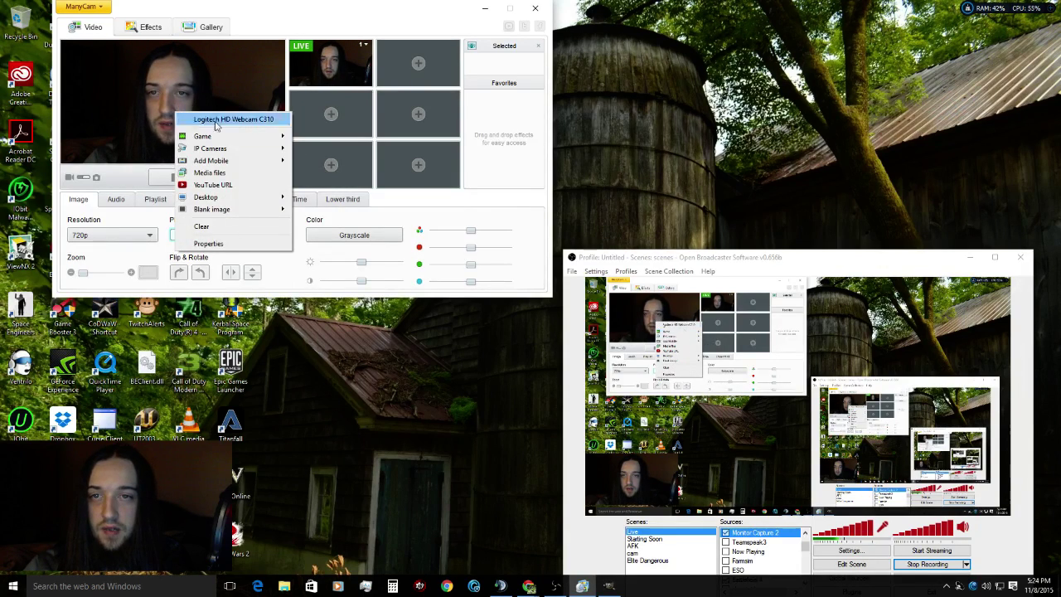
pyautogui.click(221, 243)
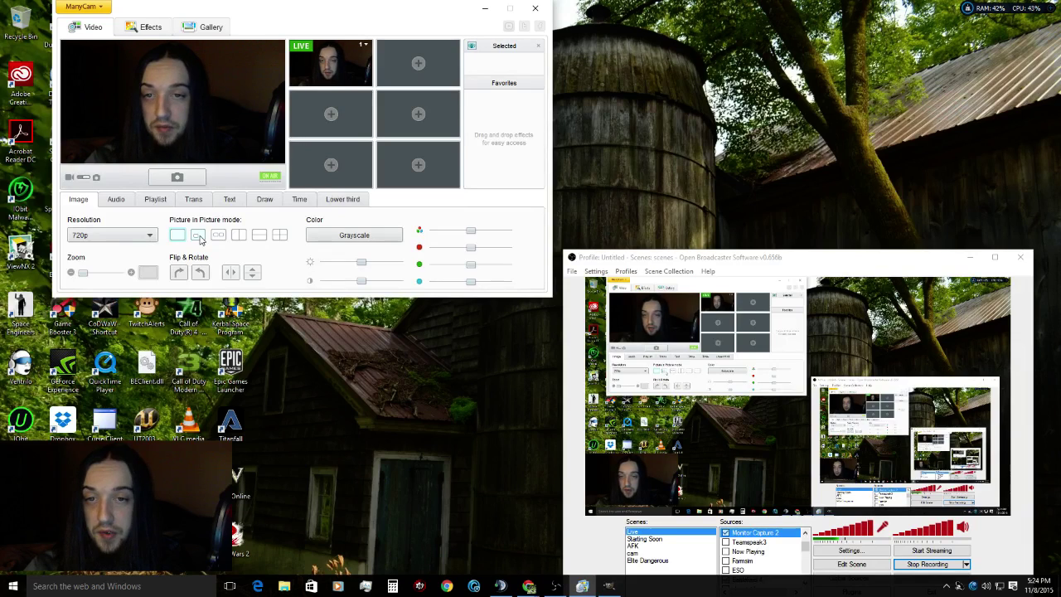
# Enable the inset picture-in-picture layout and load tut from the Pictures folder as the inset's media file
pyautogui.click(199, 236)
pyautogui.click(142, 129)
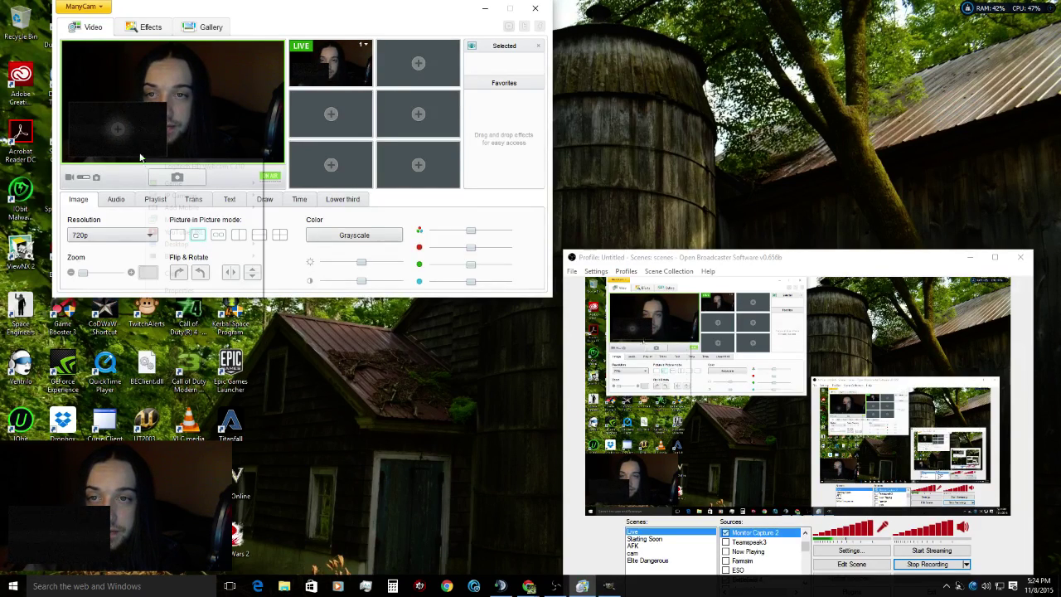
pyautogui.click(121, 128)
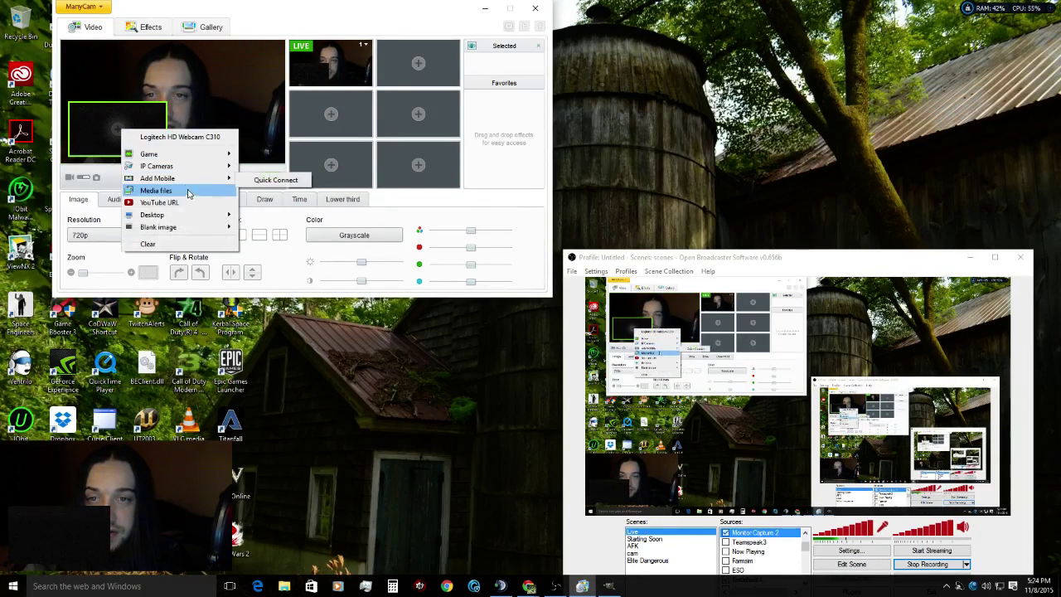
pyautogui.click(93, 126)
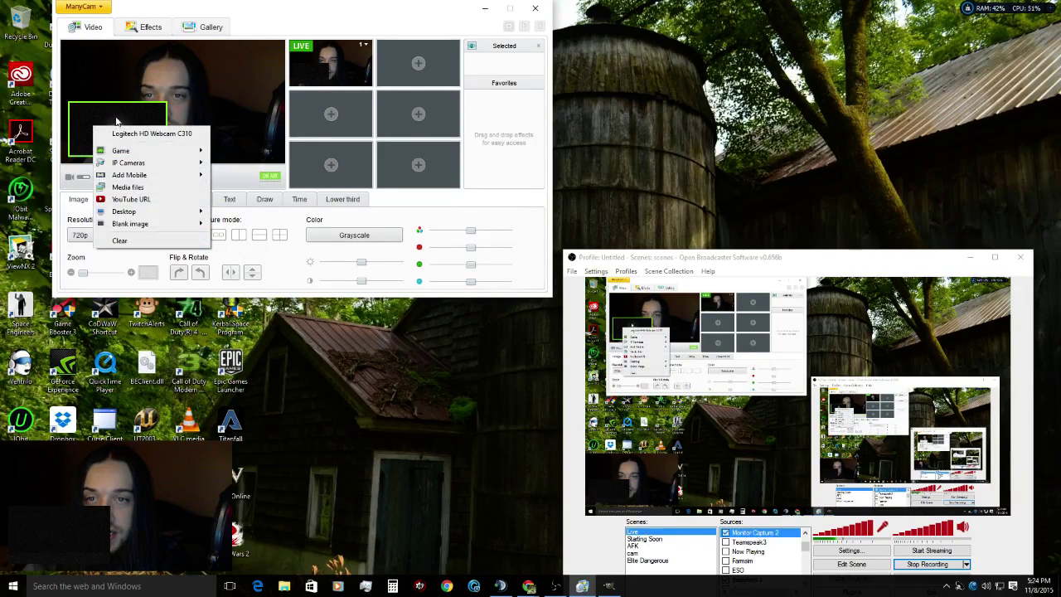
pyautogui.click(128, 187)
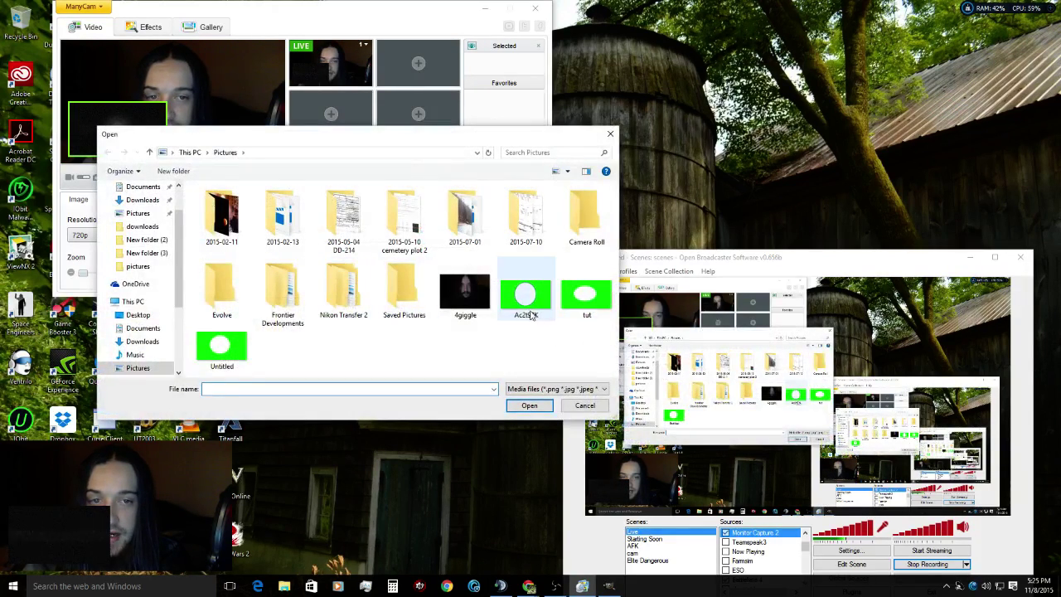
pyautogui.click(600, 312)
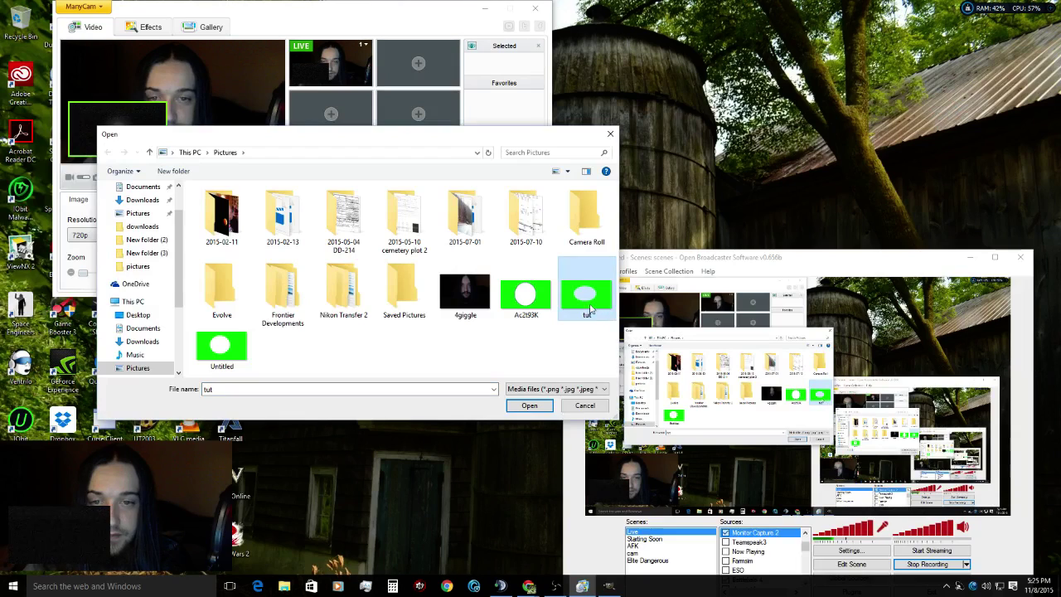
pyautogui.doubleClick(590, 310)
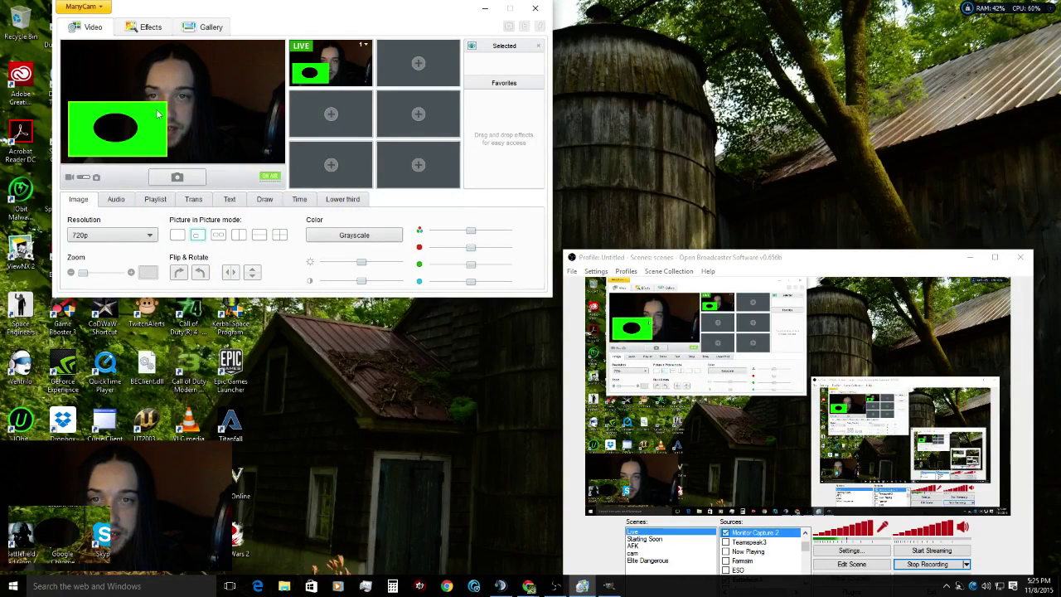
# Enlarge the green inset overlay until its edges cover the whole webcam frame
pyautogui.moveTo(166, 103); pyautogui.dragTo(289, 38)
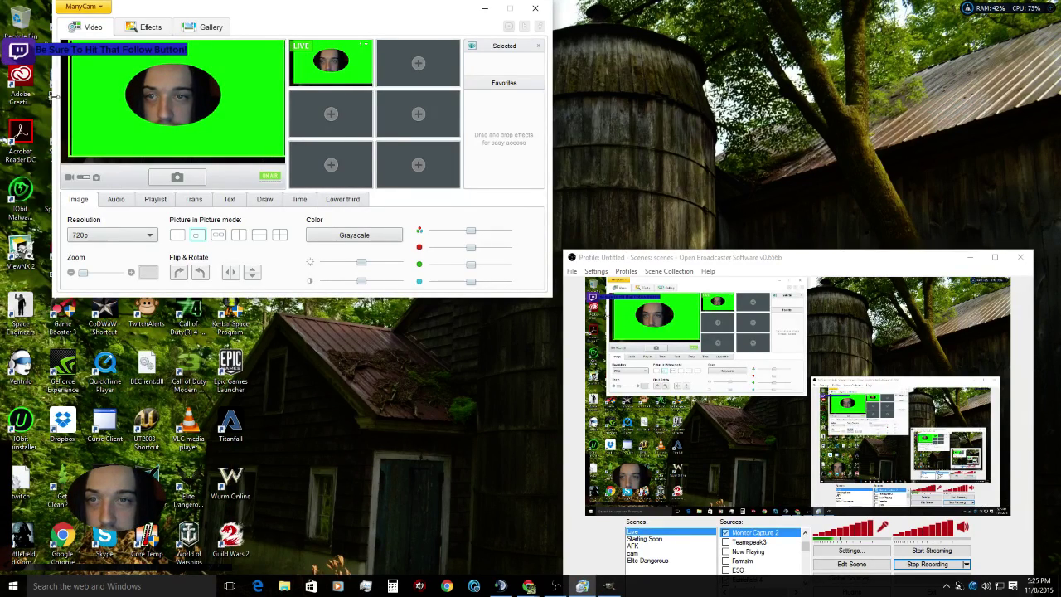
pyautogui.moveTo(66, 78); pyautogui.dragTo(61, 76)
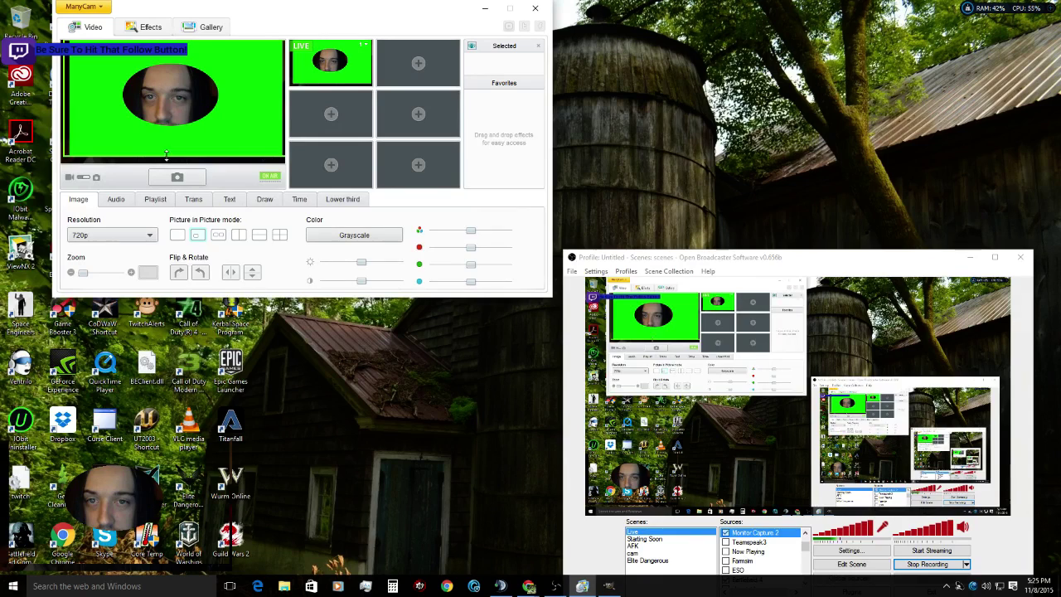
pyautogui.moveTo(165, 156); pyautogui.dragTo(162, 164)
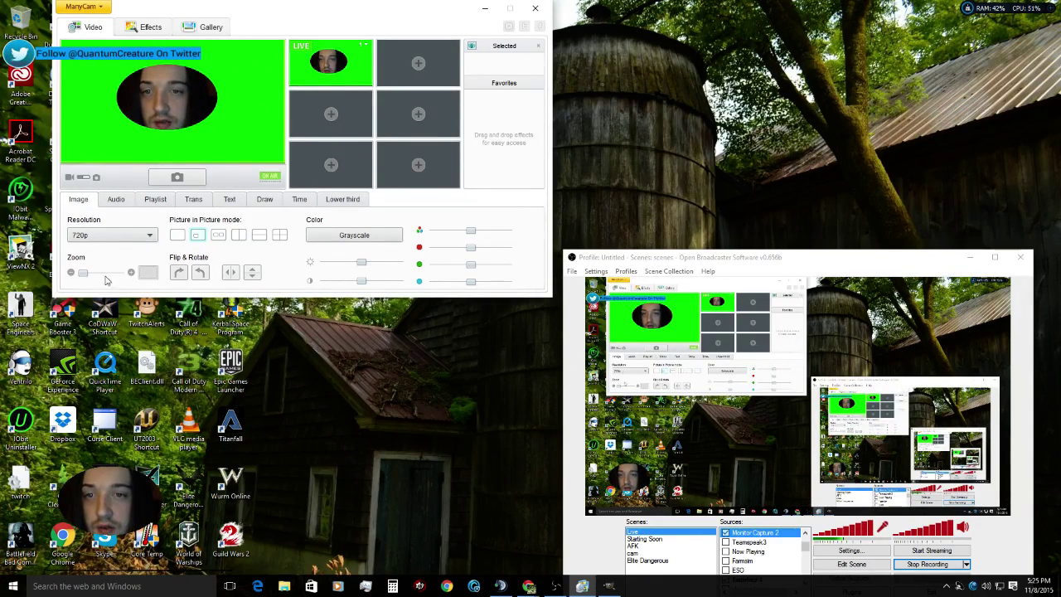
# Adjust the video zoom in and out, ending slightly zoomed in so the oval cutout frames the face
pyautogui.click(130, 273)
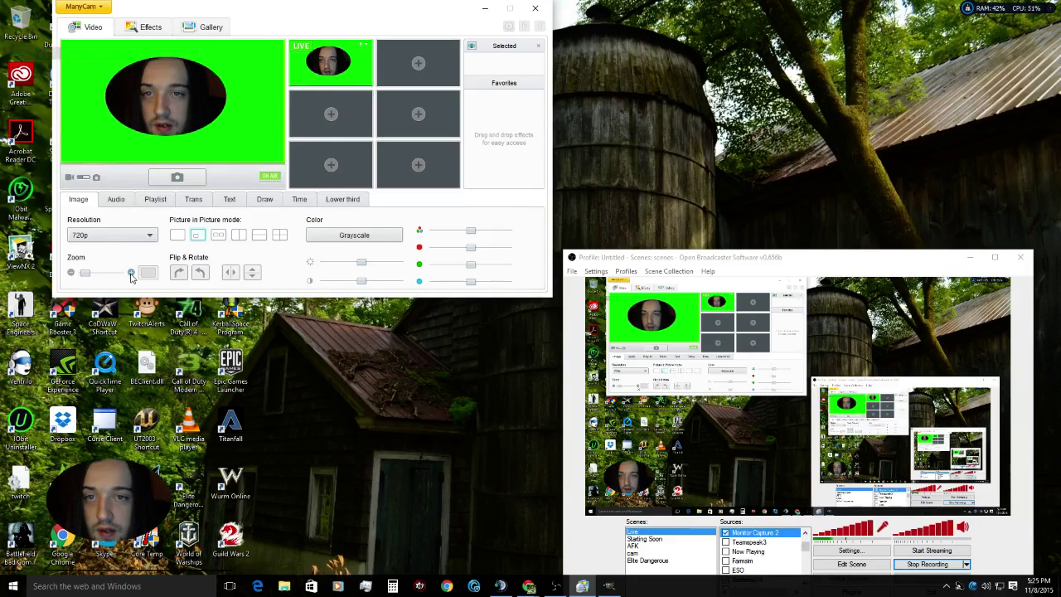
pyautogui.click(71, 272)
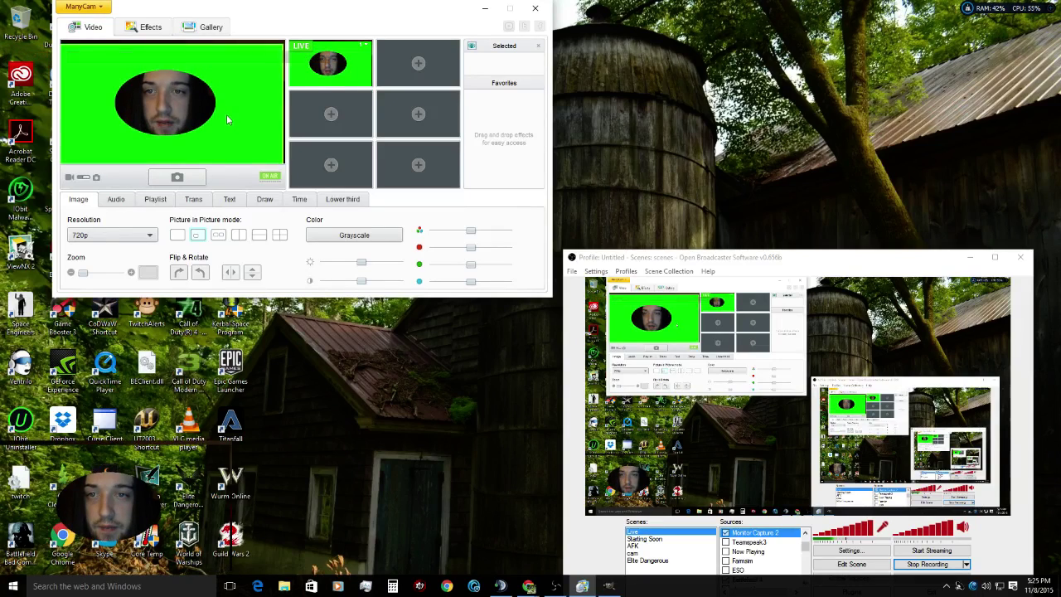
pyautogui.moveTo(132, 276); pyautogui.dragTo(133, 276)
pyautogui.click(147, 272)
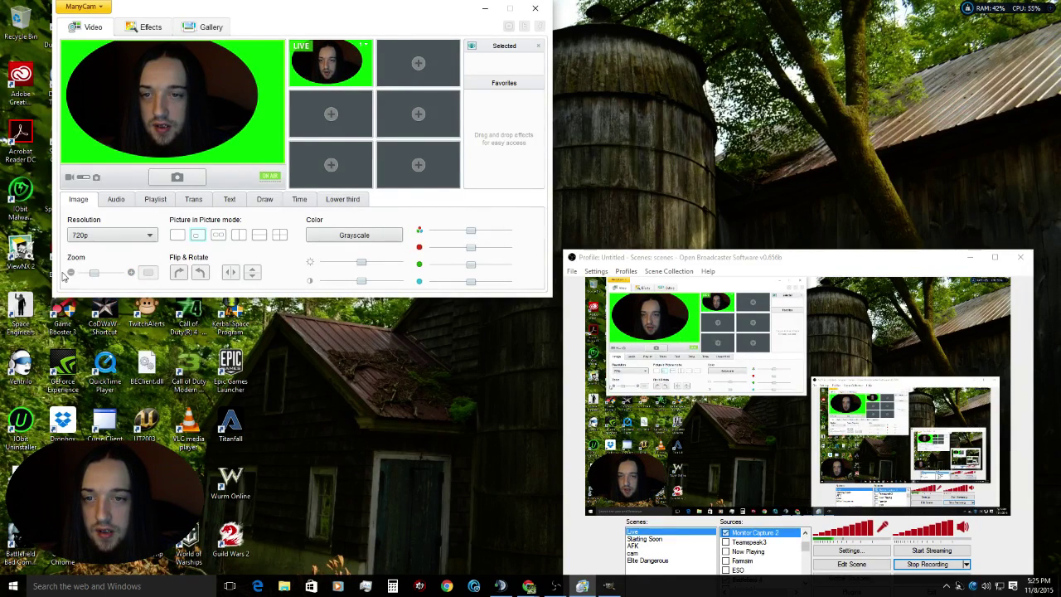
pyautogui.click(131, 273)
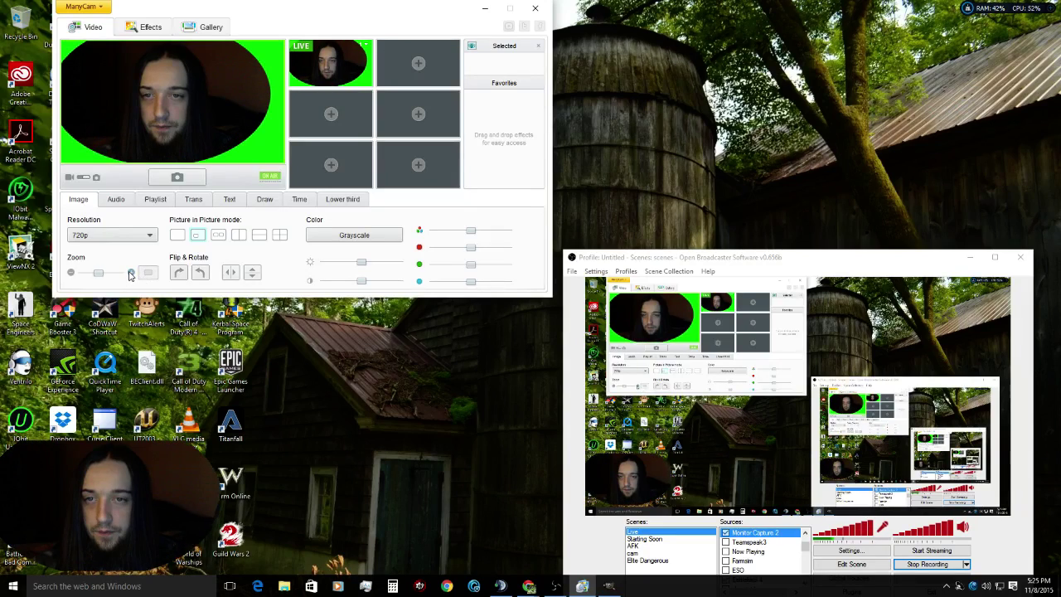
pyautogui.click(71, 273)
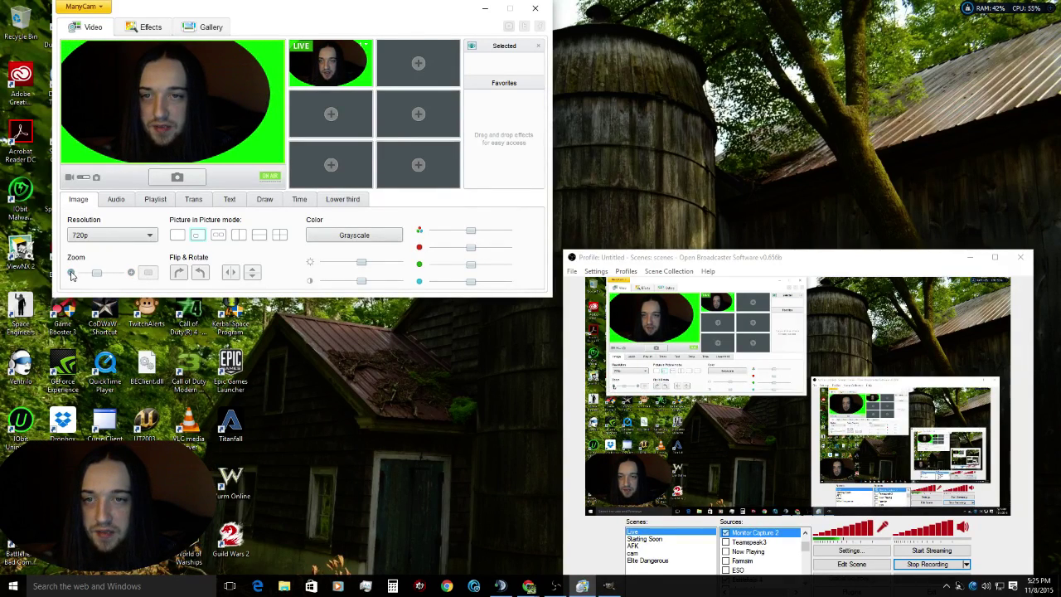
pyautogui.click(71, 272)
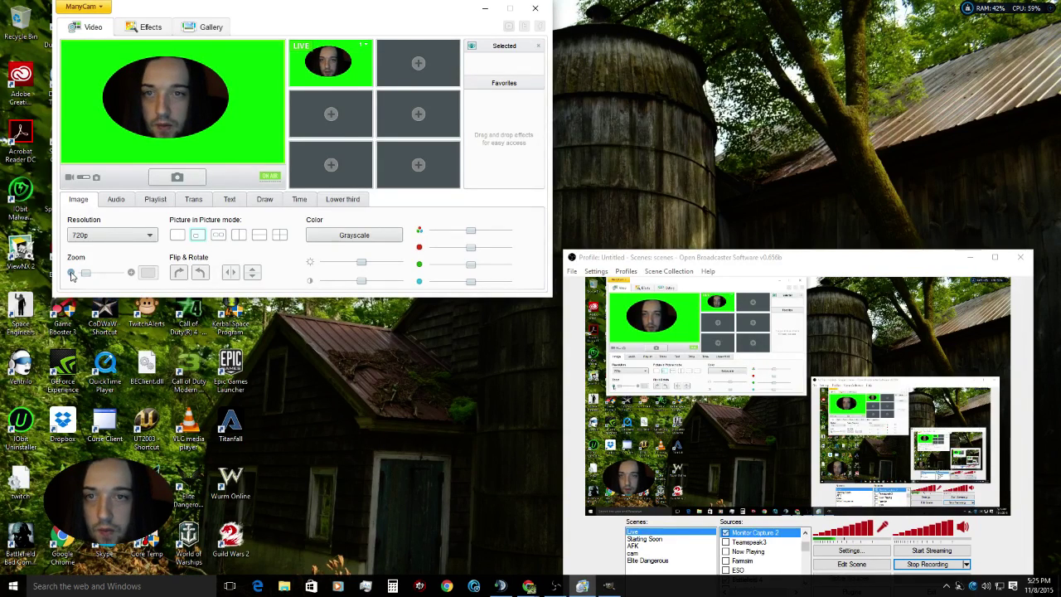
pyautogui.click(130, 272)
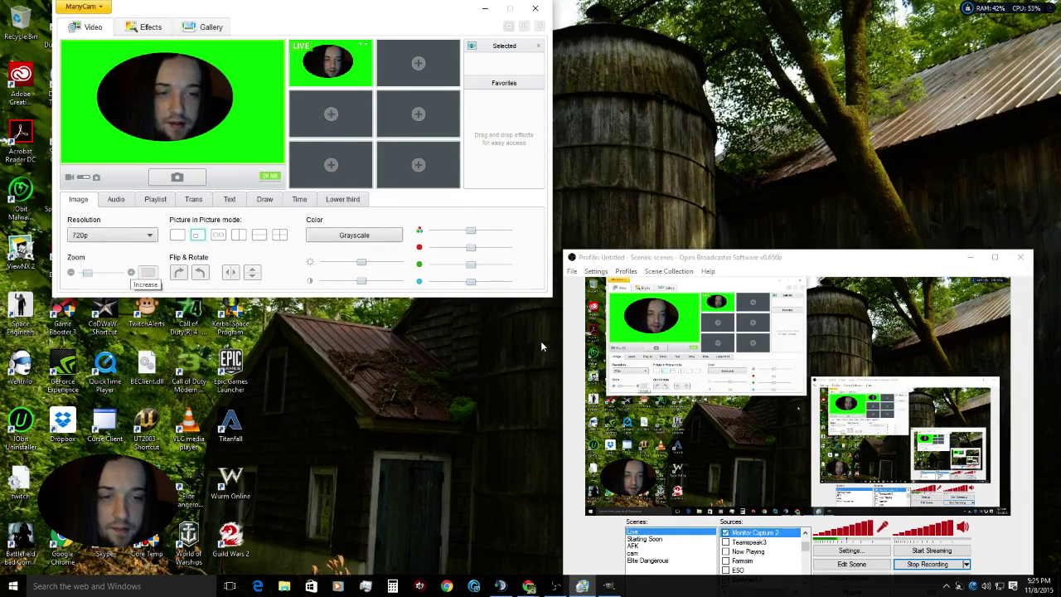
# Switch to OBS and locate the facecam source among the Live scene's sources
pyautogui.click(678, 536)
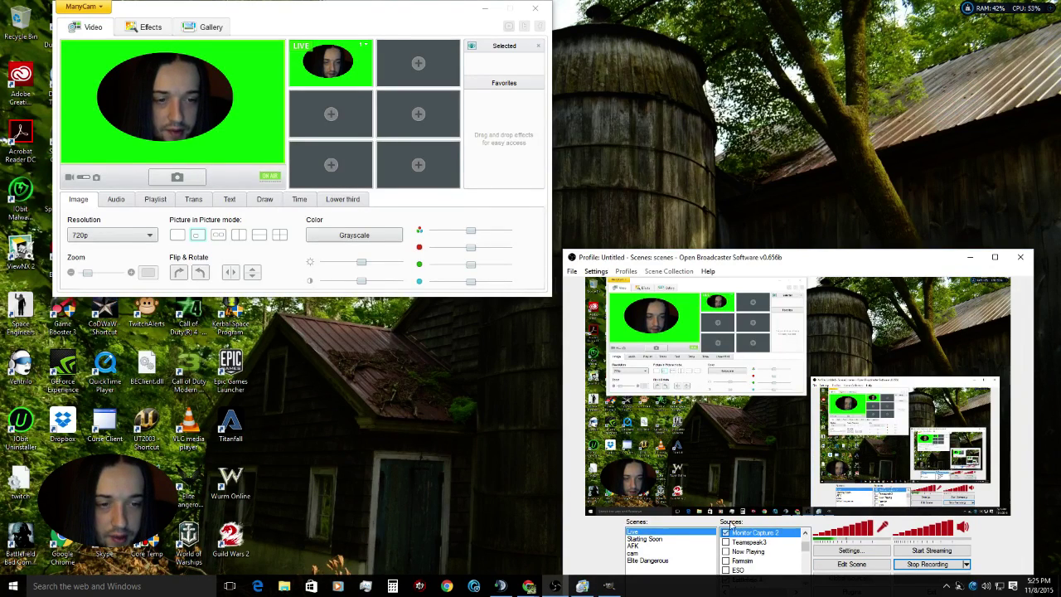
pyautogui.click(995, 257)
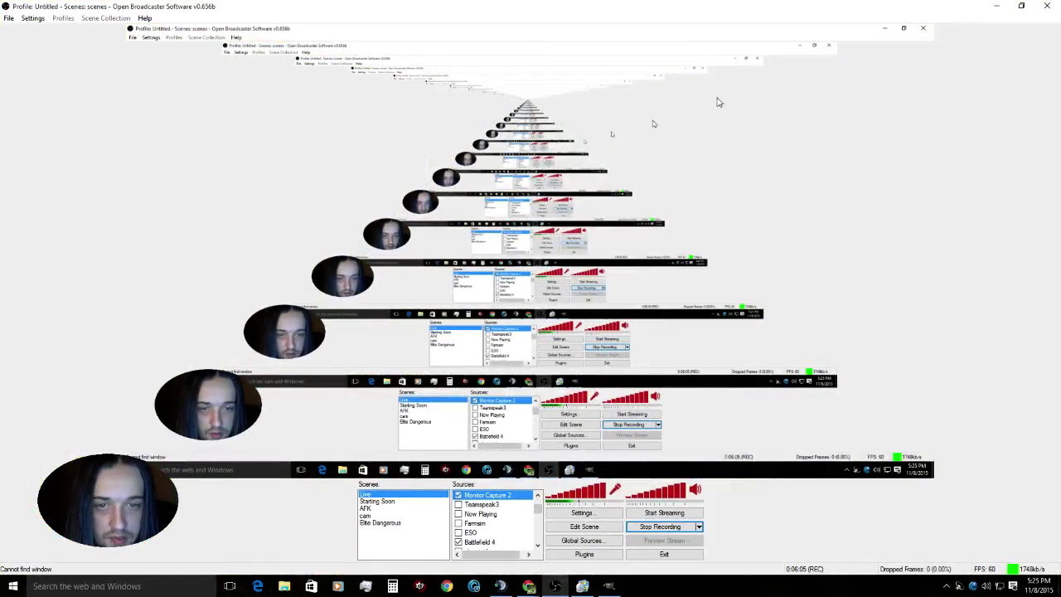
pyautogui.doubleClick(604, 12)
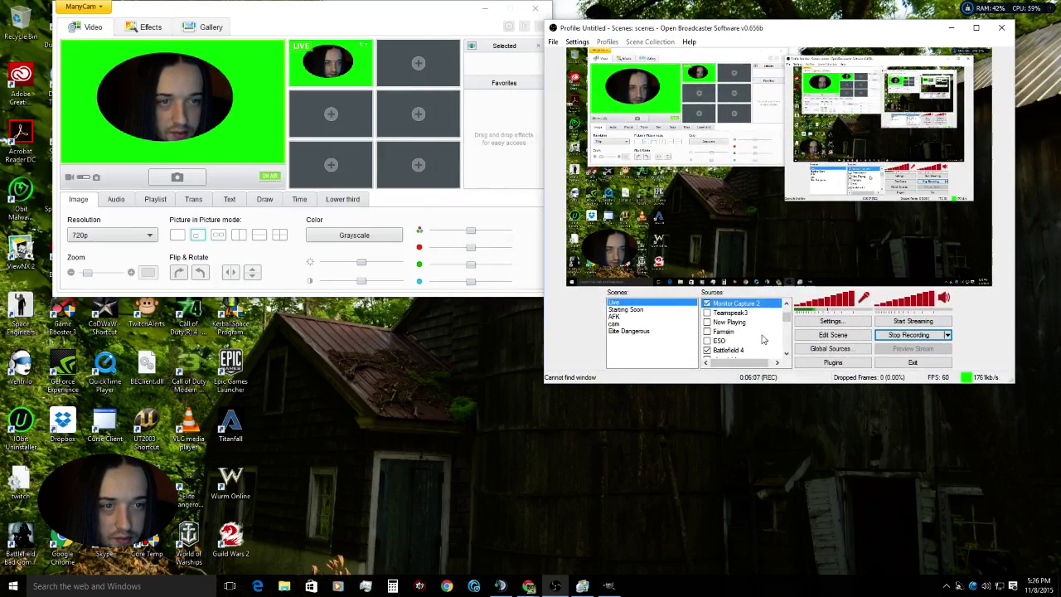
pyautogui.click(753, 322)
pyautogui.click(757, 331)
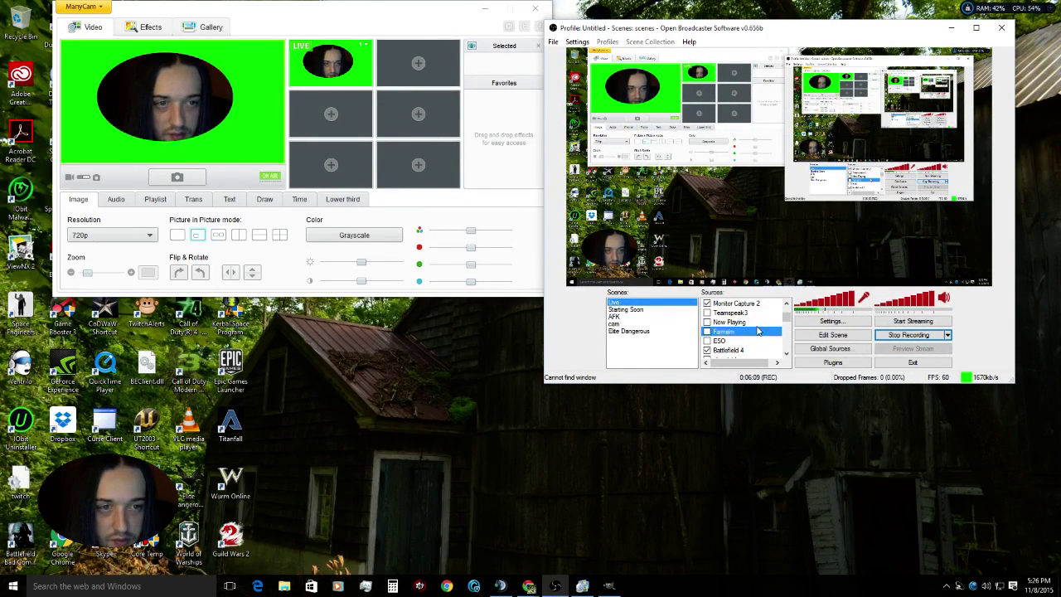
pyautogui.scroll(-3, 757, 330)
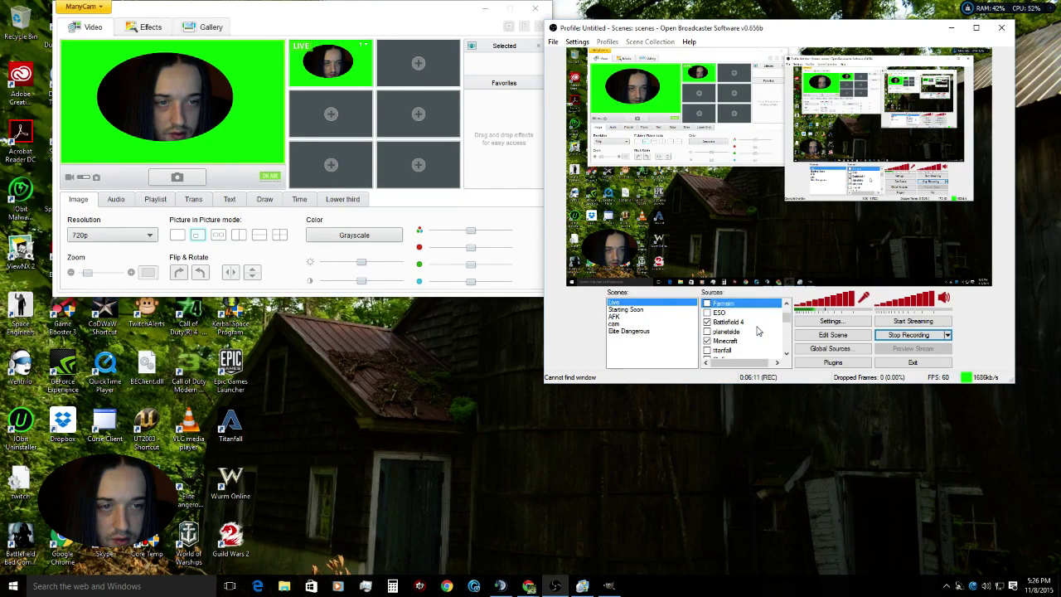
pyautogui.scroll(-5, 757, 331)
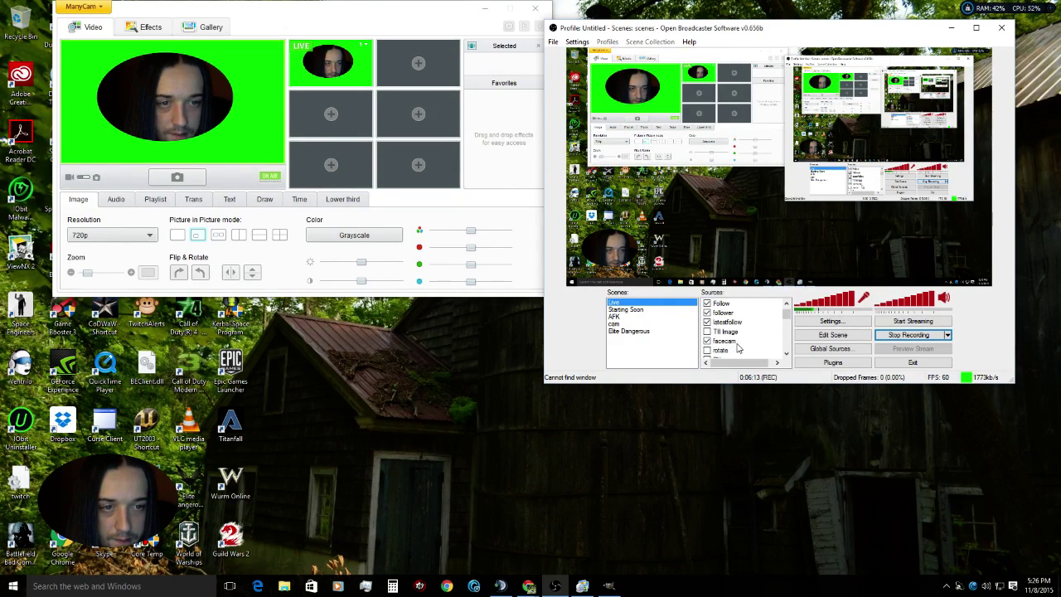
# Set the facecam source's device to Logitech HD Webcam C310 and refresh the source's visibility
pyautogui.rightClick(730, 346)
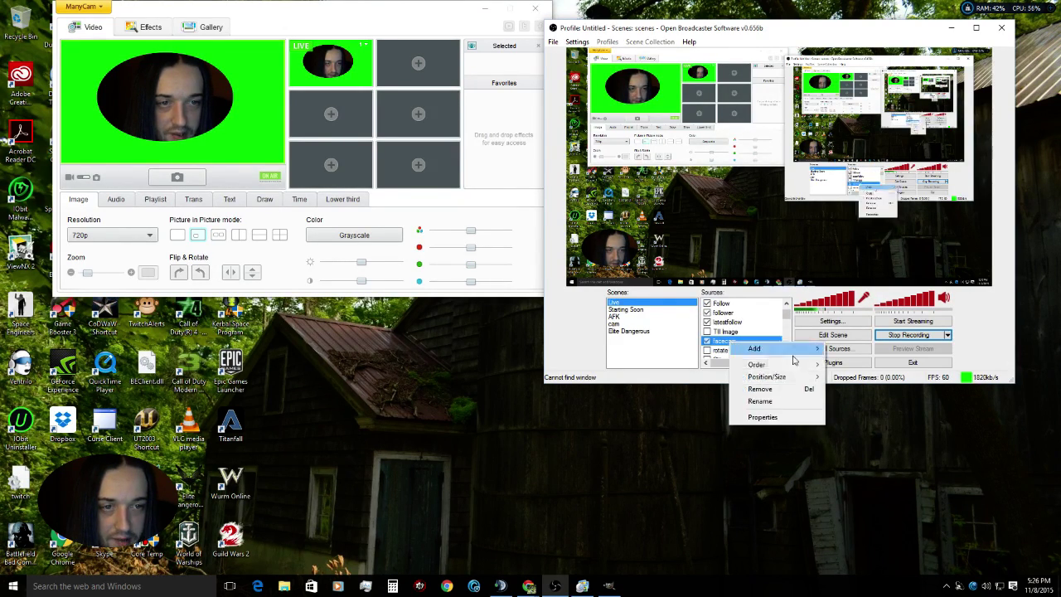
pyautogui.click(796, 418)
pyautogui.click(540, 159)
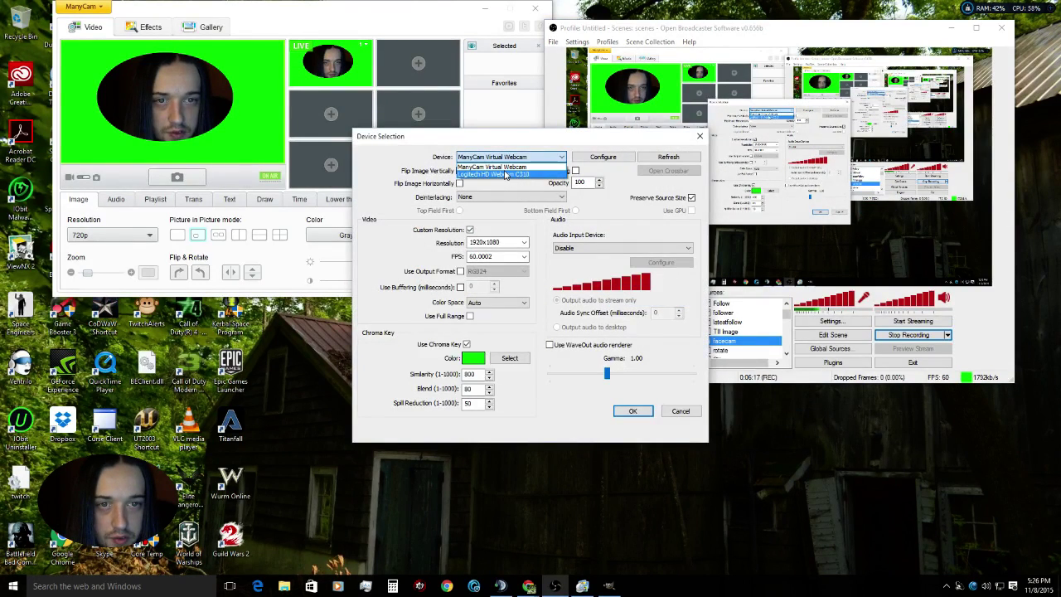
pyautogui.click(512, 176)
pyautogui.click(632, 412)
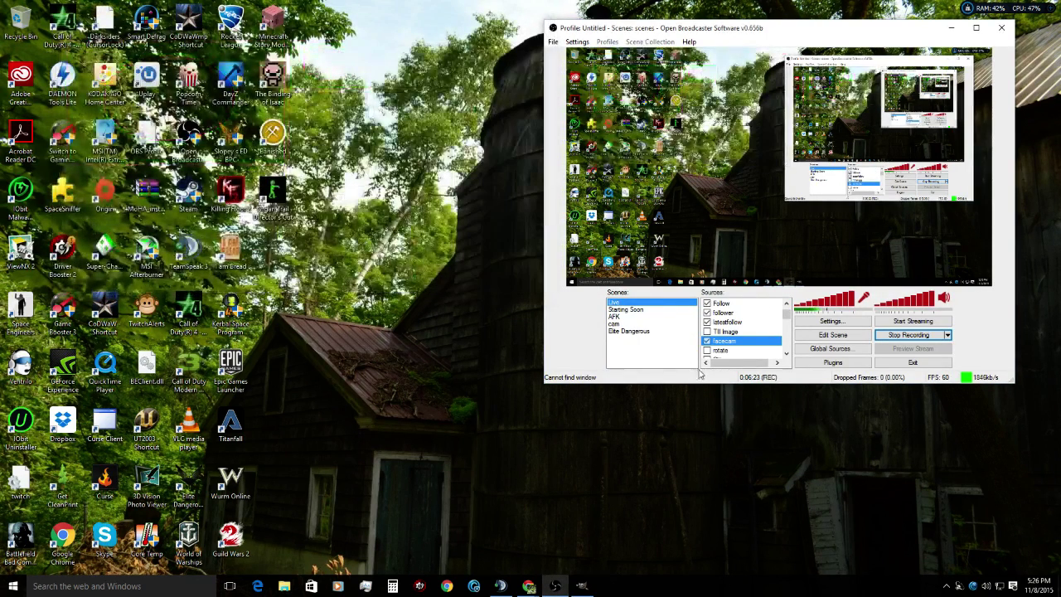
pyautogui.rightClick(720, 341)
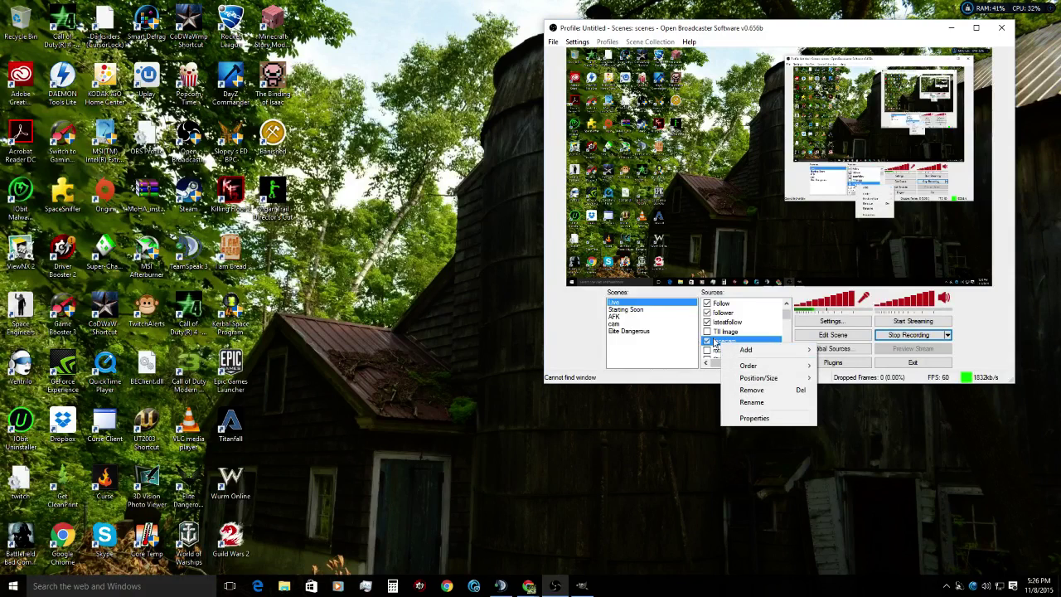
pyautogui.click(709, 343)
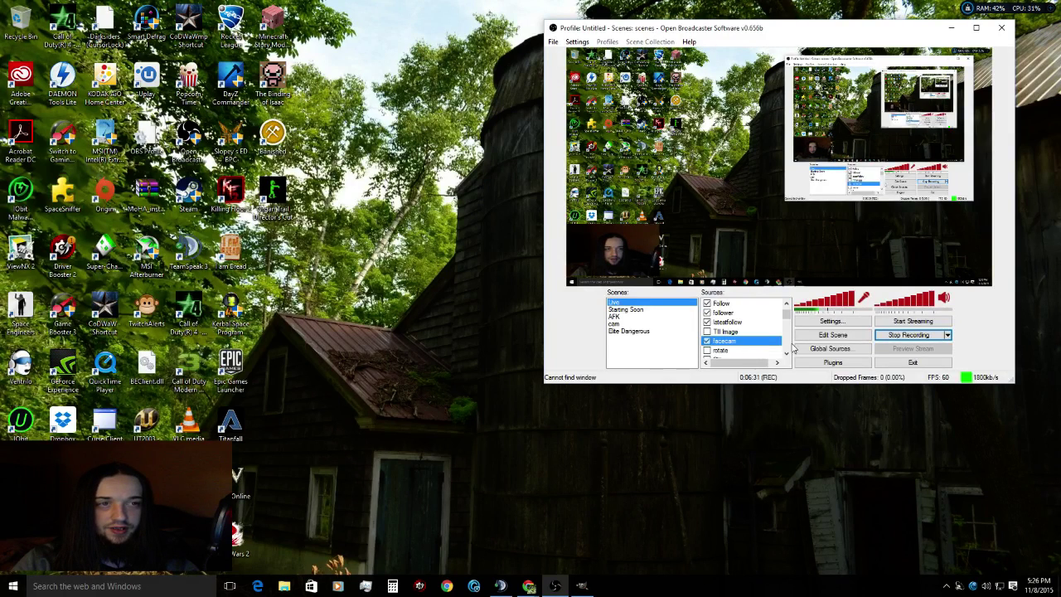
# Set the facecam source's device to ManyCam Virtual Webcam, apply it, and switch the source off and on again
pyautogui.rightClick(723, 339)
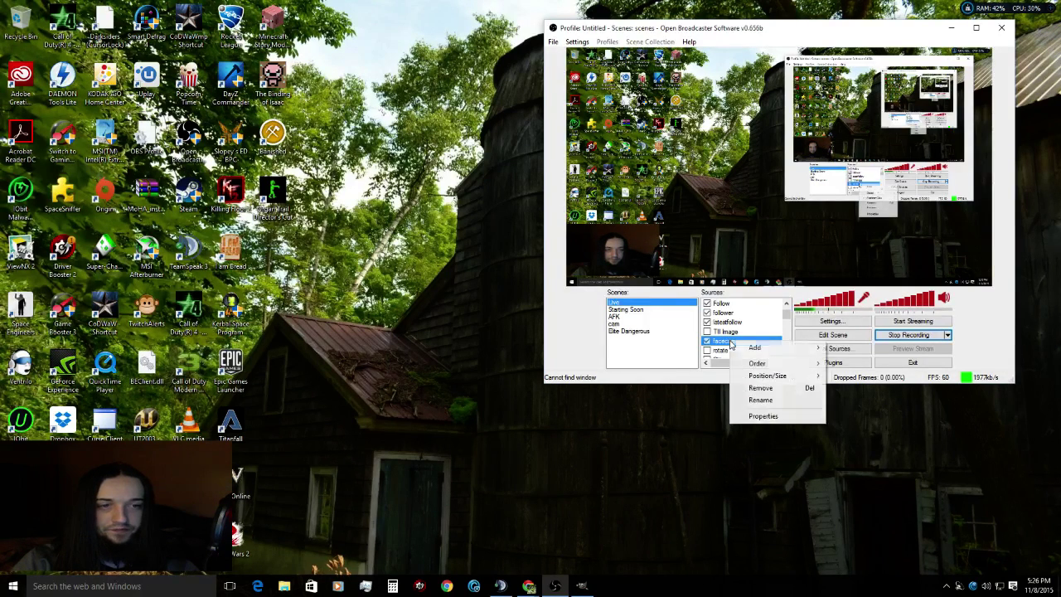
pyautogui.click(767, 418)
pyautogui.click(509, 157)
pyautogui.click(497, 173)
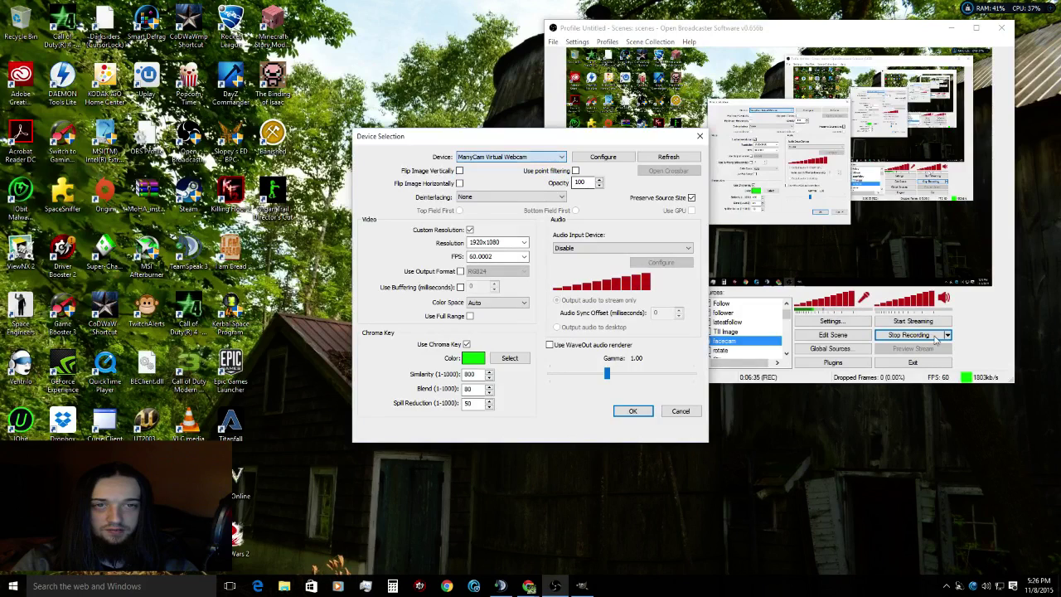
pyautogui.click(632, 412)
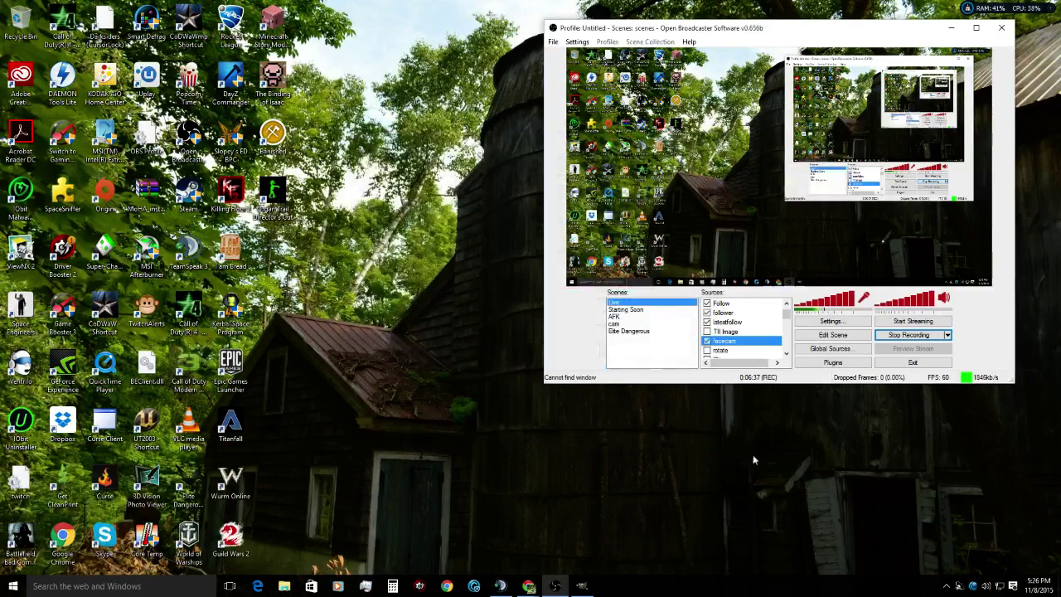
pyautogui.click(706, 340)
pyautogui.click(706, 341)
# Disable the chroma key on the facecam source and apply the change
pyautogui.rightClick(717, 341)
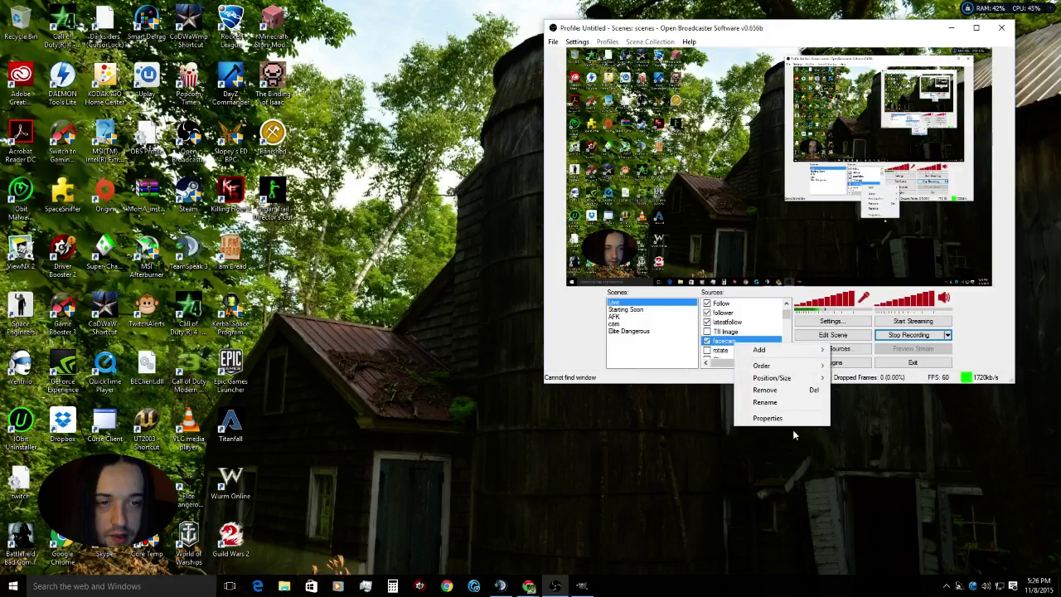
pyautogui.click(767, 417)
pyautogui.click(467, 344)
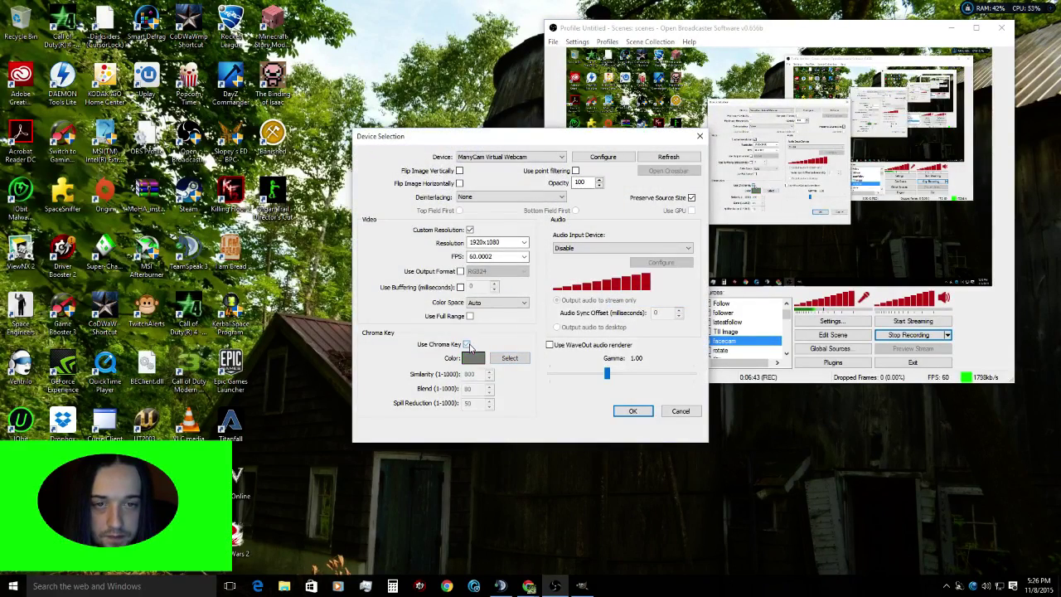
pyautogui.moveTo(644, 142); pyautogui.dragTo(423, 164)
pyautogui.click(412, 432)
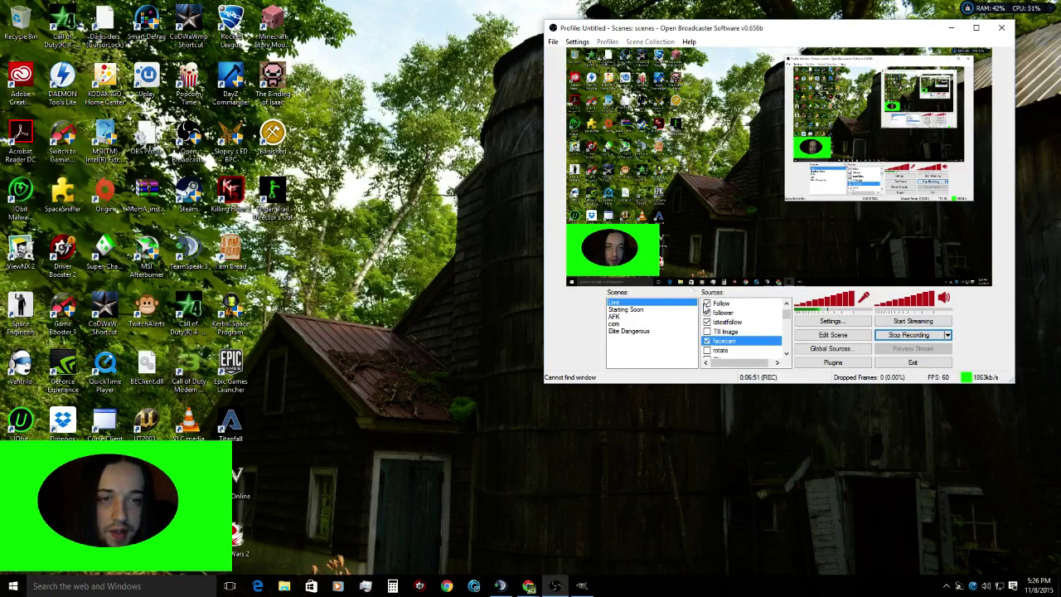
# Enable the facecam source's chroma key with a similarity of 0 and apply it
pyautogui.rightClick(713, 343)
pyautogui.click(756, 417)
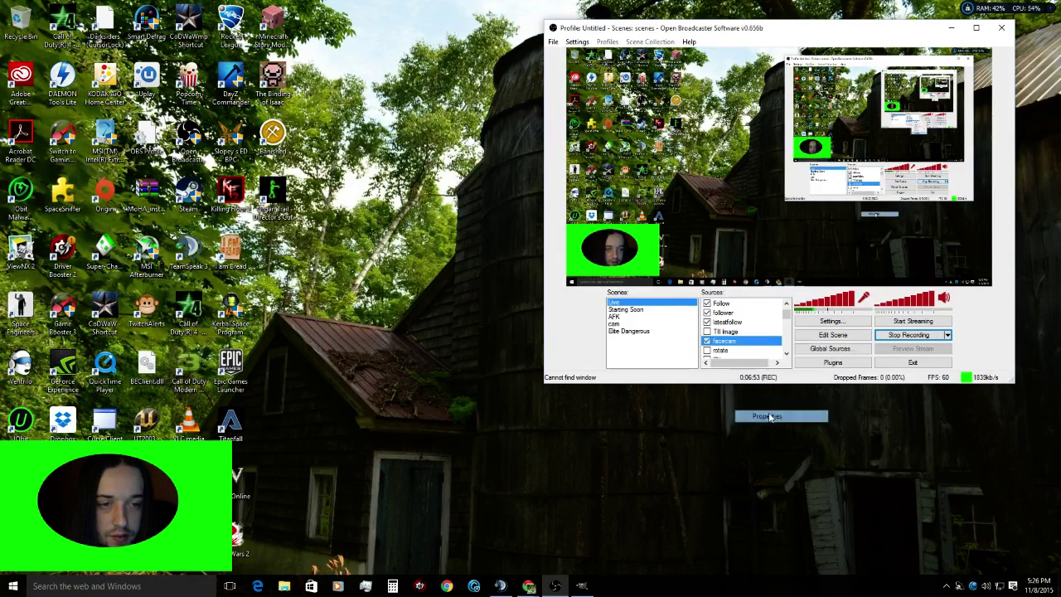
pyautogui.click(466, 344)
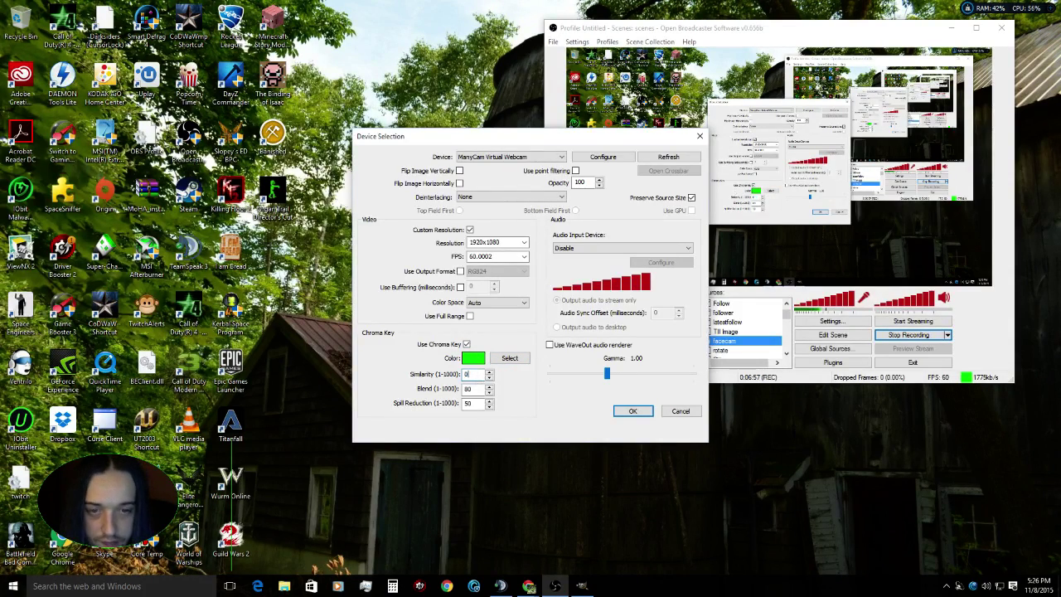
pyautogui.press('Return')
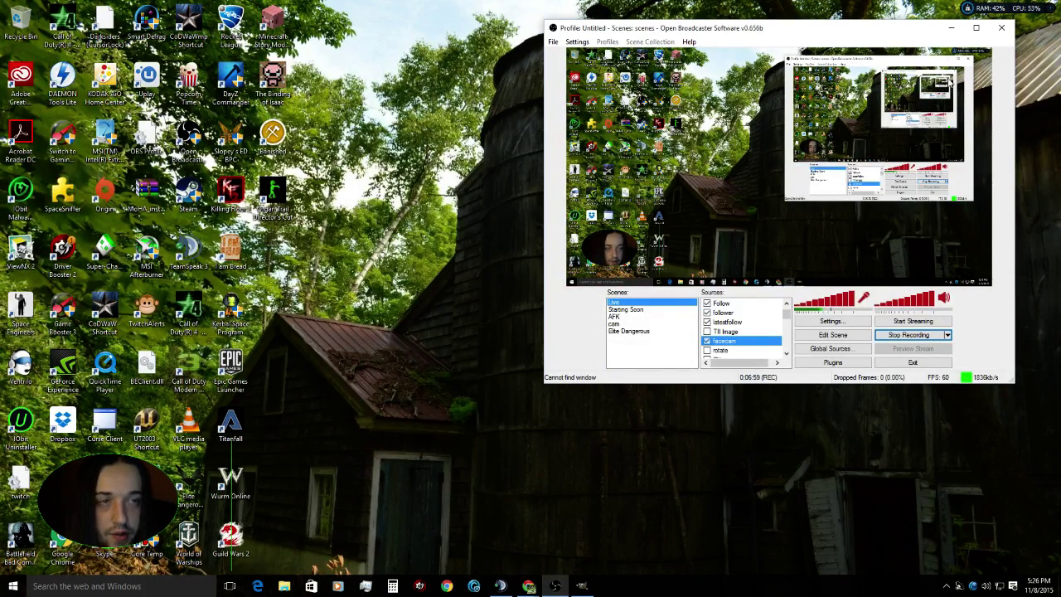
# Try a chroma key similarity of 100 on the facecam source, settle on 700 and apply it
pyautogui.click(977, 29)
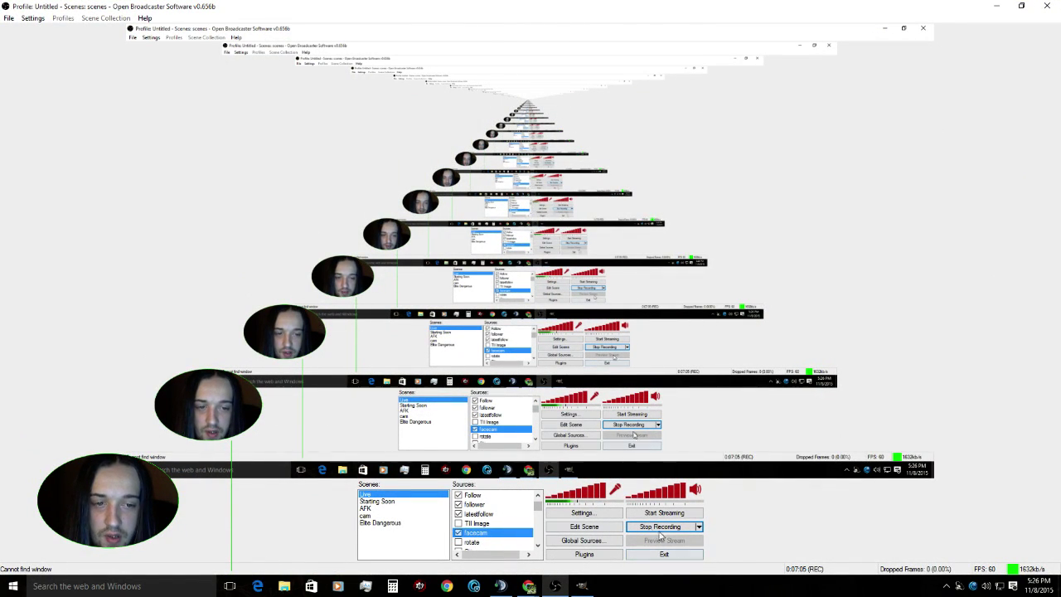
pyautogui.rightClick(520, 532)
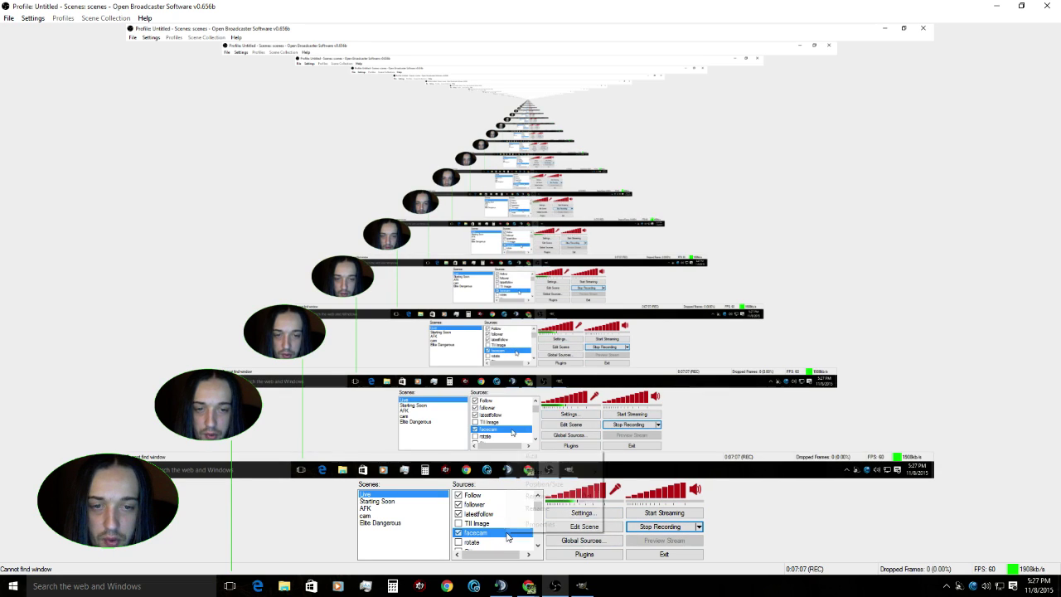
pyautogui.click(1022, 5)
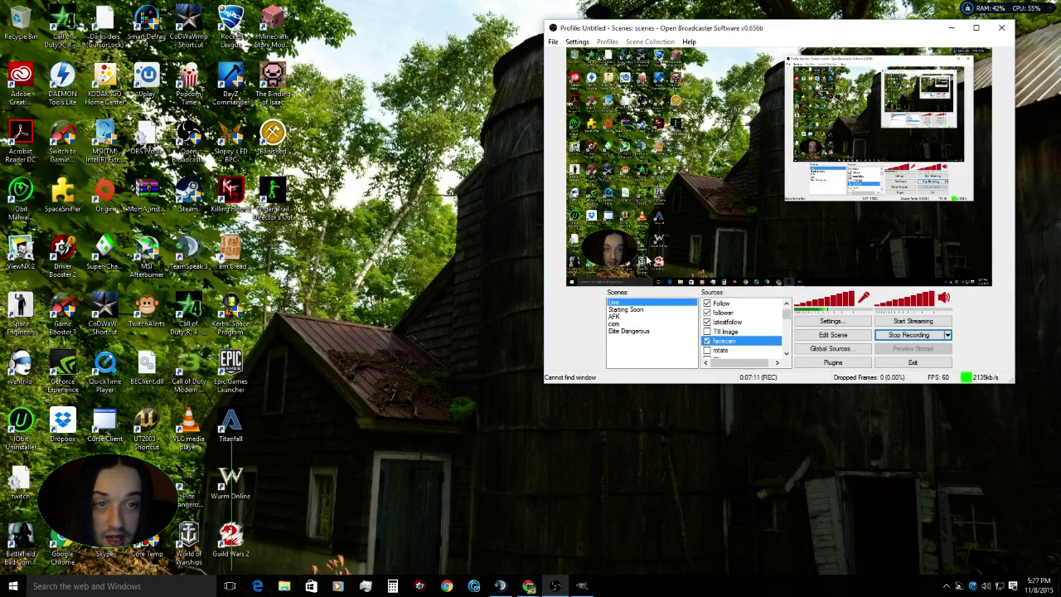
pyautogui.rightClick(728, 341)
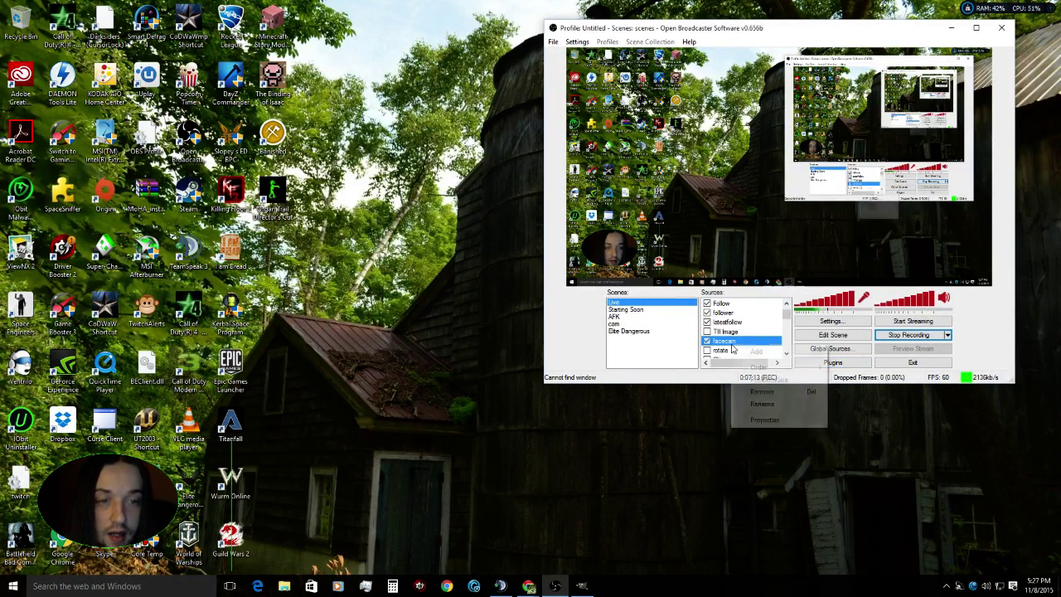
pyautogui.click(735, 420)
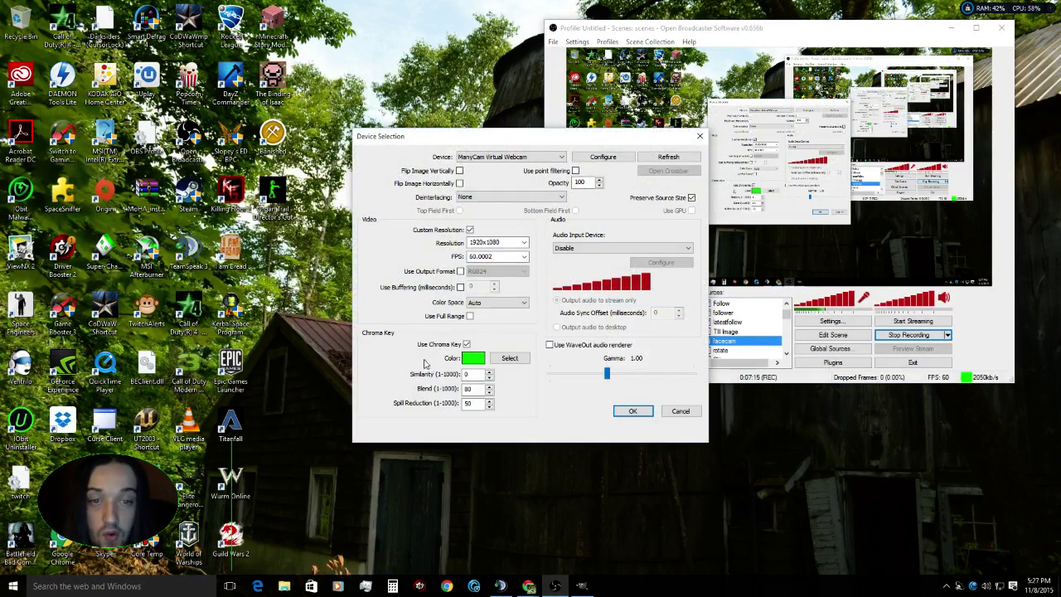
pyautogui.moveTo(509, 146); pyautogui.dragTo(290, 139)
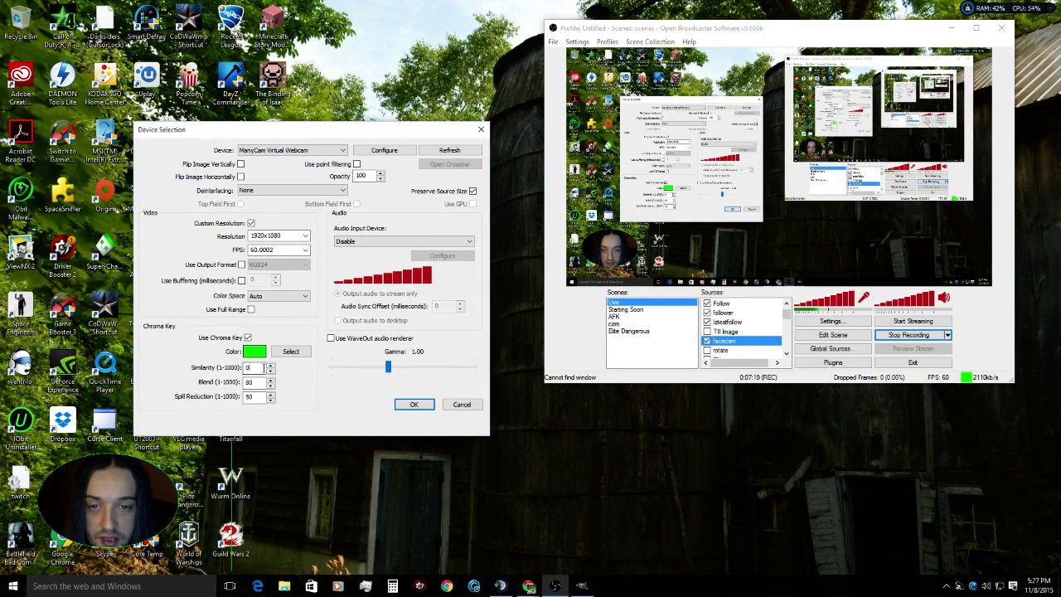
pyautogui.doubleClick(264, 368)
pyautogui.write('100')
pyautogui.moveTo(249, 129)
pyautogui.mouseDown()
pyautogui.moveTo(468, 136)
pyautogui.moveTo(239, 133)
pyautogui.mouseUp()
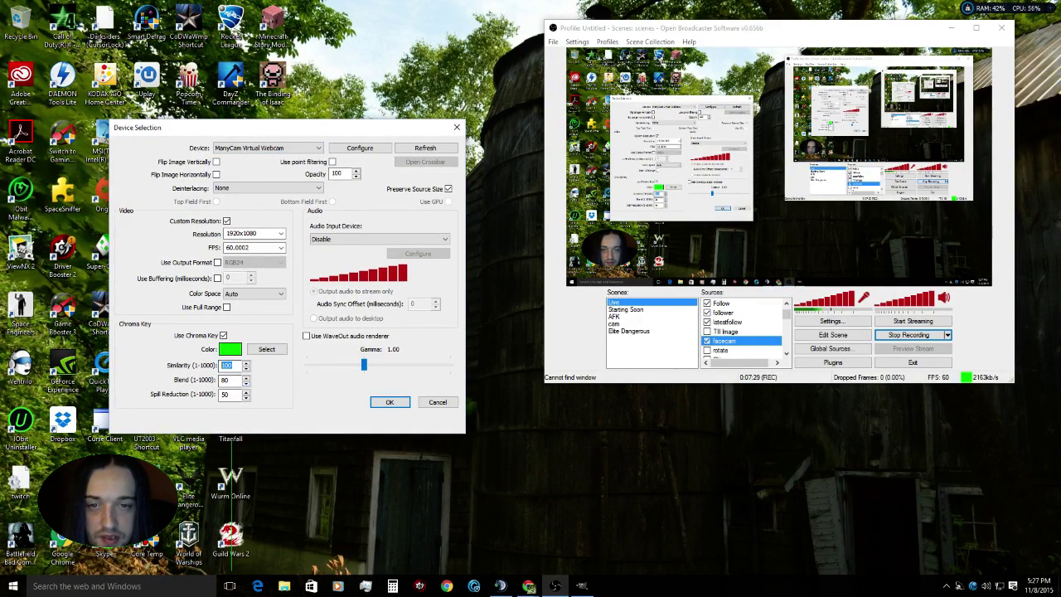
pyautogui.press('Return')
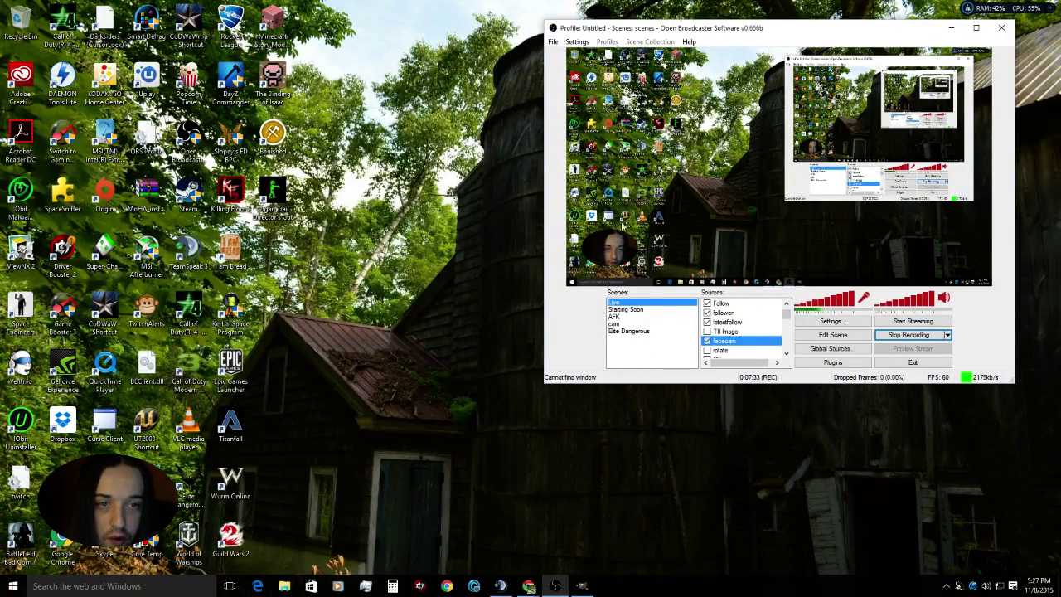
# Check the facecam's keyed oval edge against the maximized OBS window and the bare desktop
pyautogui.click(975, 27)
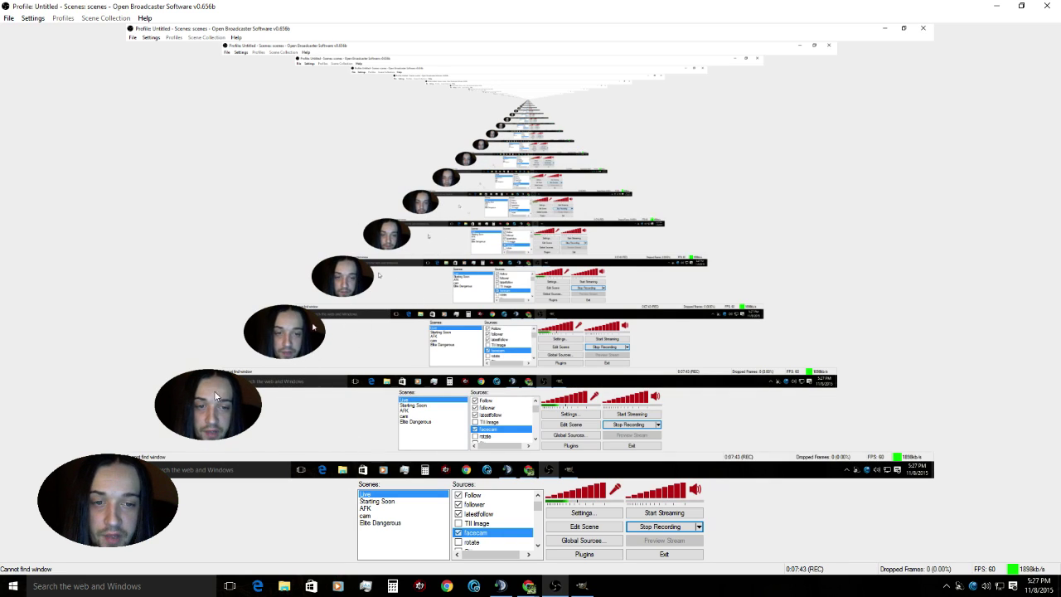
pyautogui.click(557, 587)
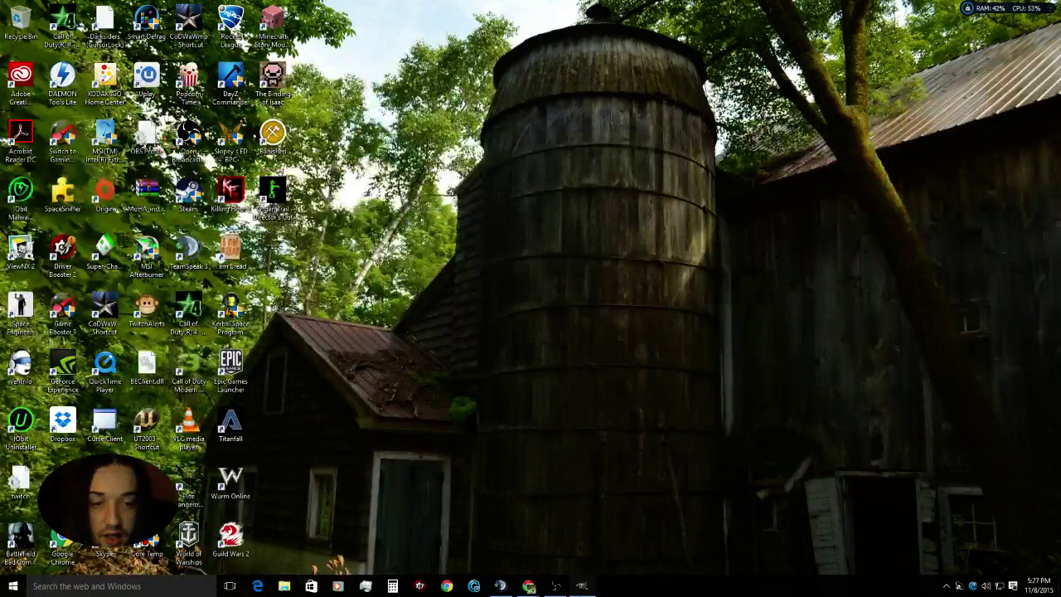
pyautogui.click(582, 587)
pyautogui.click(582, 587)
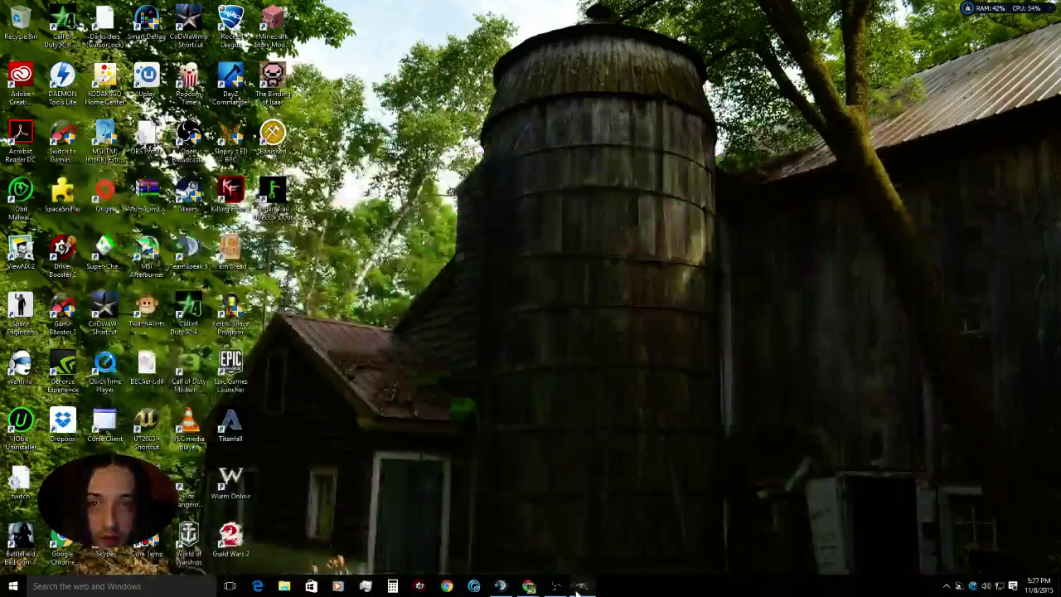
pyautogui.moveTo(521, 587)
pyautogui.click(580, 587)
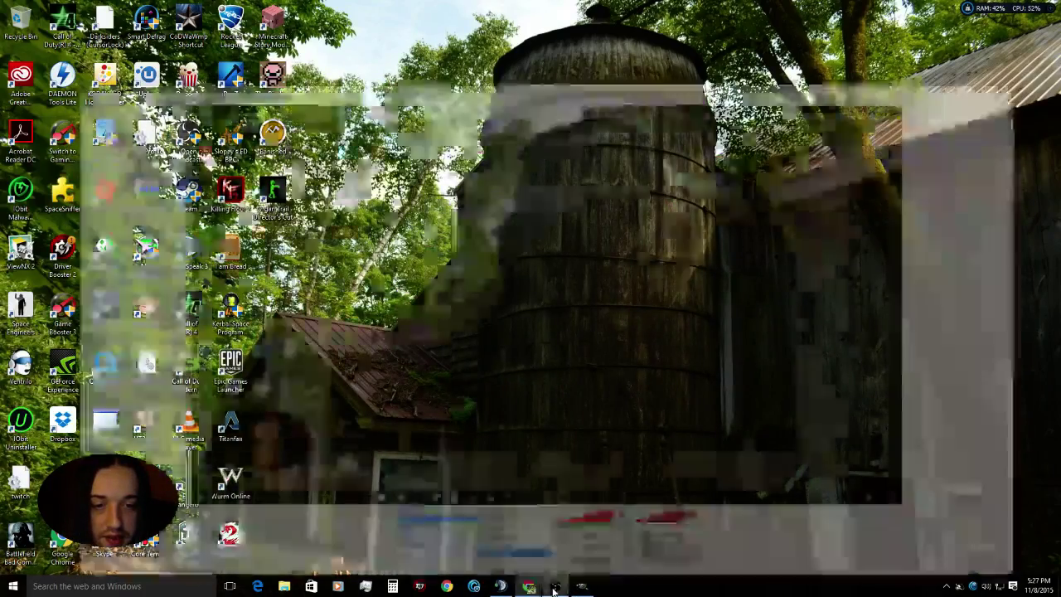
pyautogui.click(1015, 7)
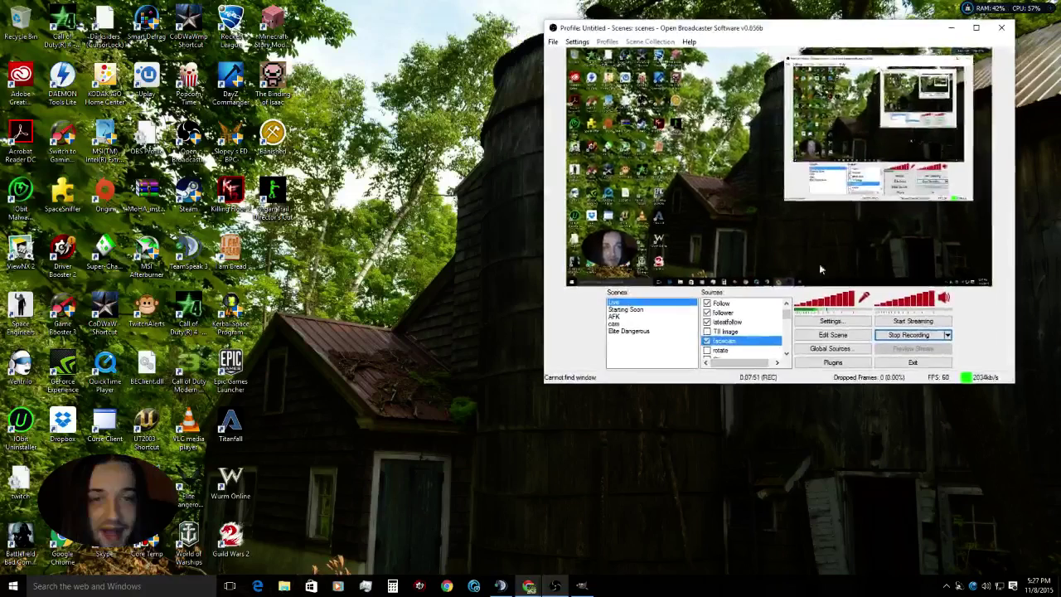
# Review the facecam source's device and chroma key properties and dismiss them without saving
pyautogui.rightClick(727, 340)
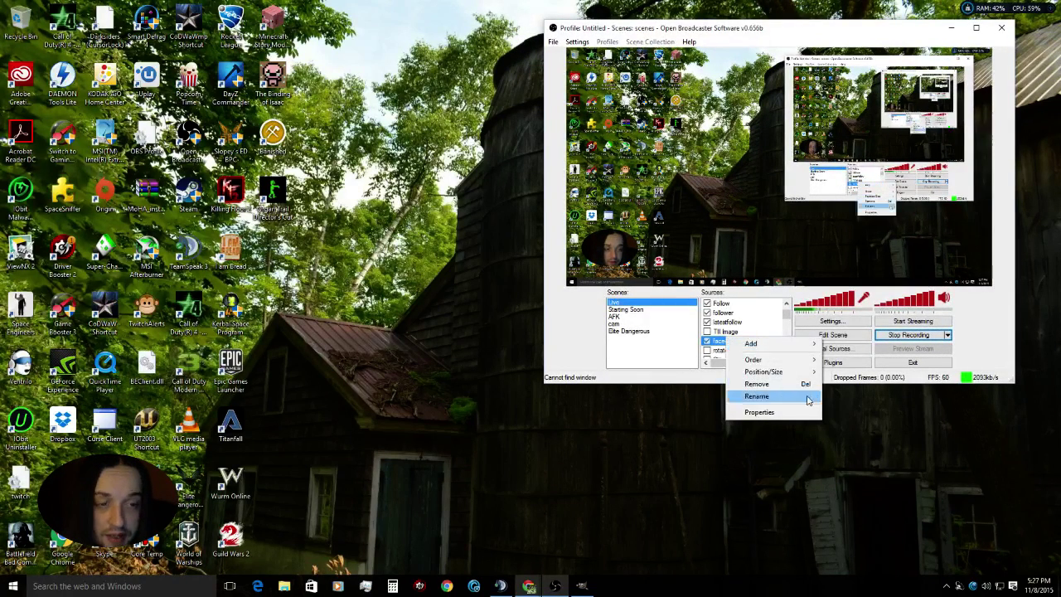
pyautogui.click(751, 413)
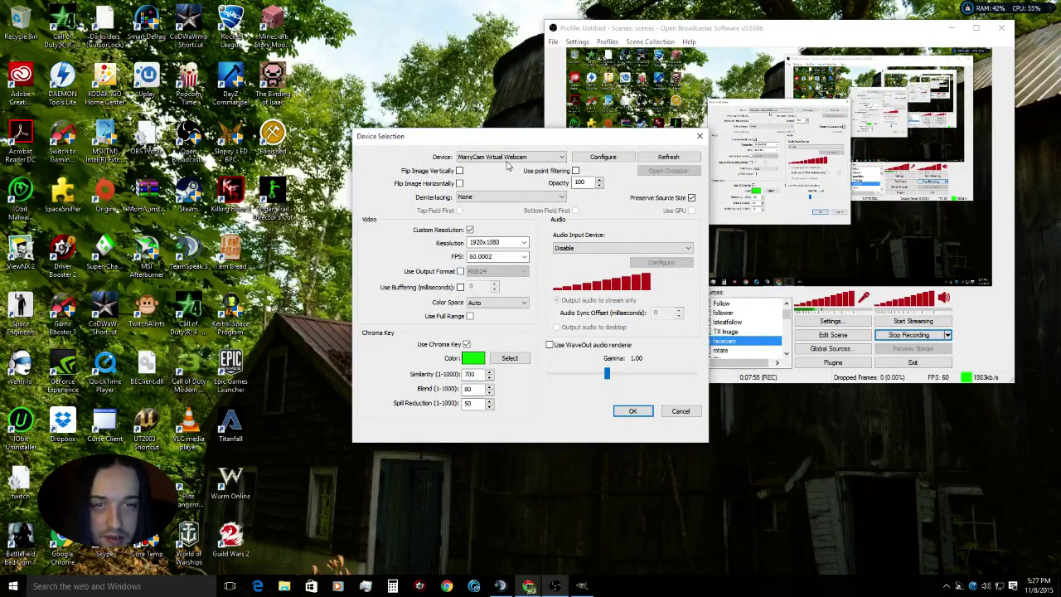
pyautogui.click(681, 412)
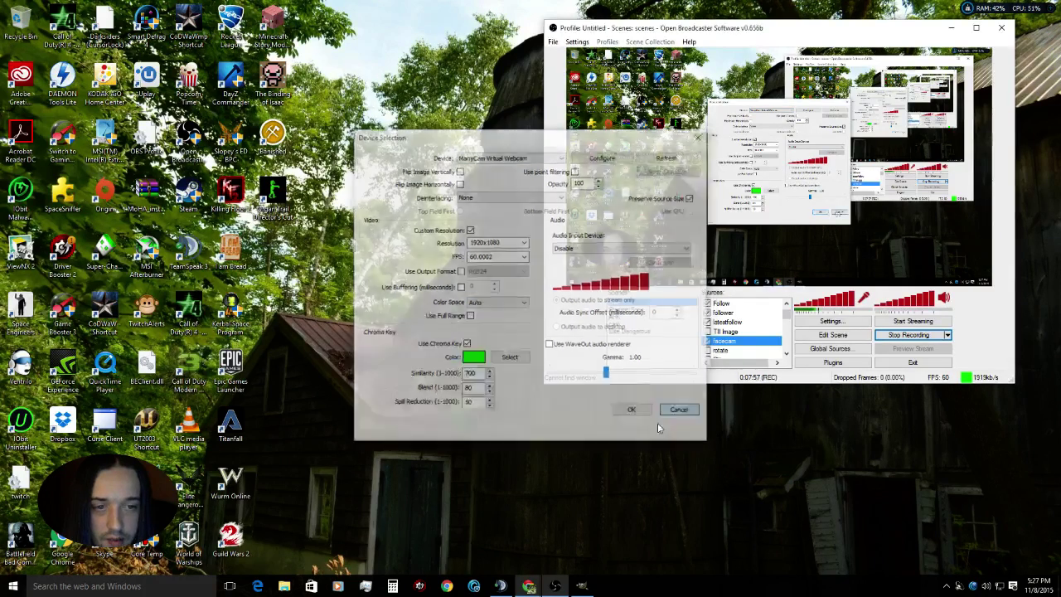
# Switch to GIMP, close the oval overlay image discarding its changes, and exit the program
pyautogui.click(582, 586)
pyautogui.rightClick(582, 586)
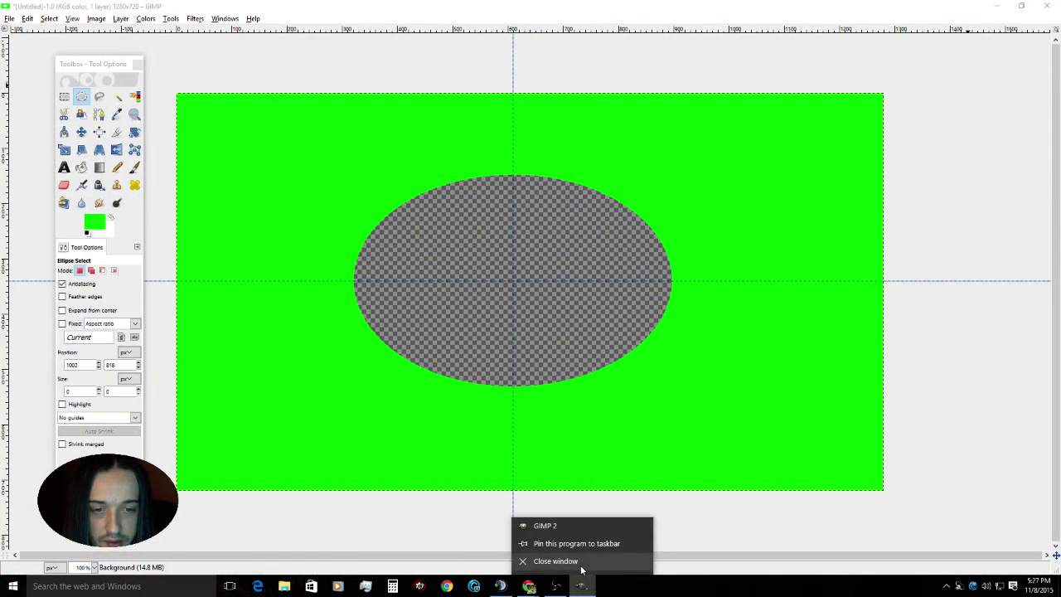
pyautogui.click(575, 570)
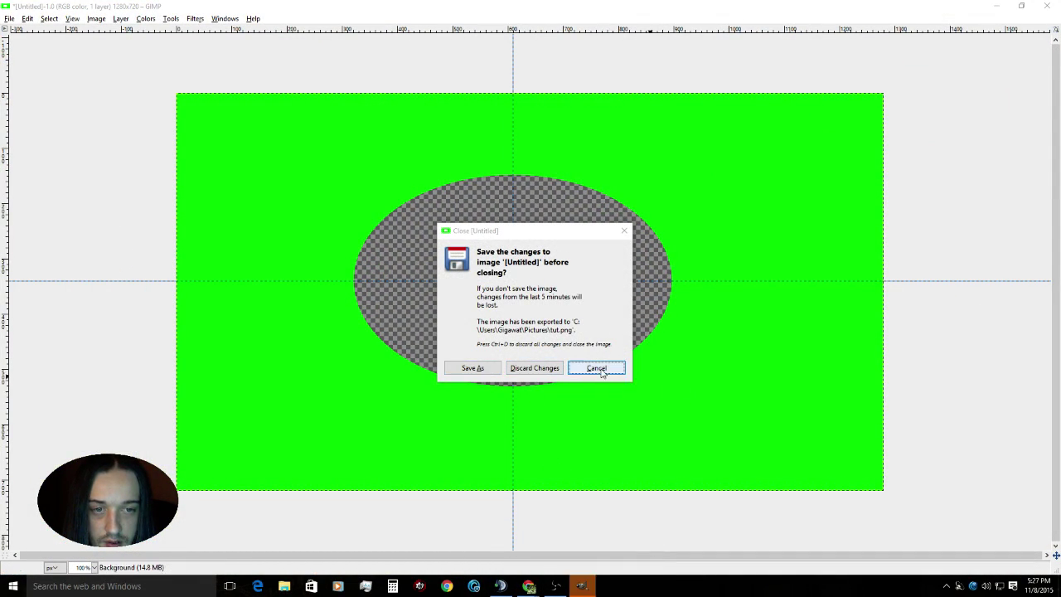
pyautogui.click(532, 370)
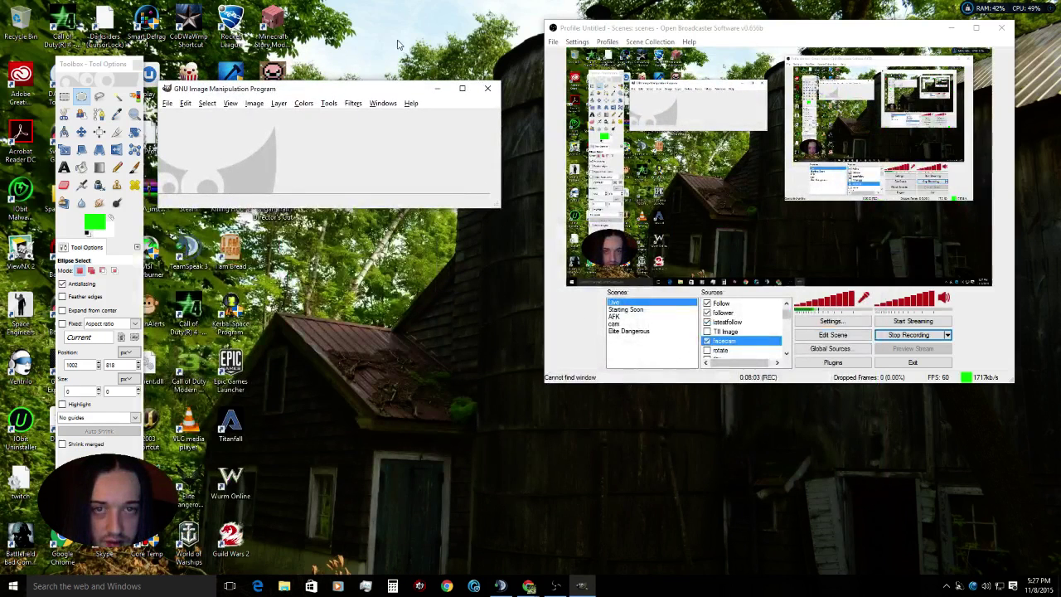
pyautogui.rightClick(582, 586)
pyautogui.click(591, 561)
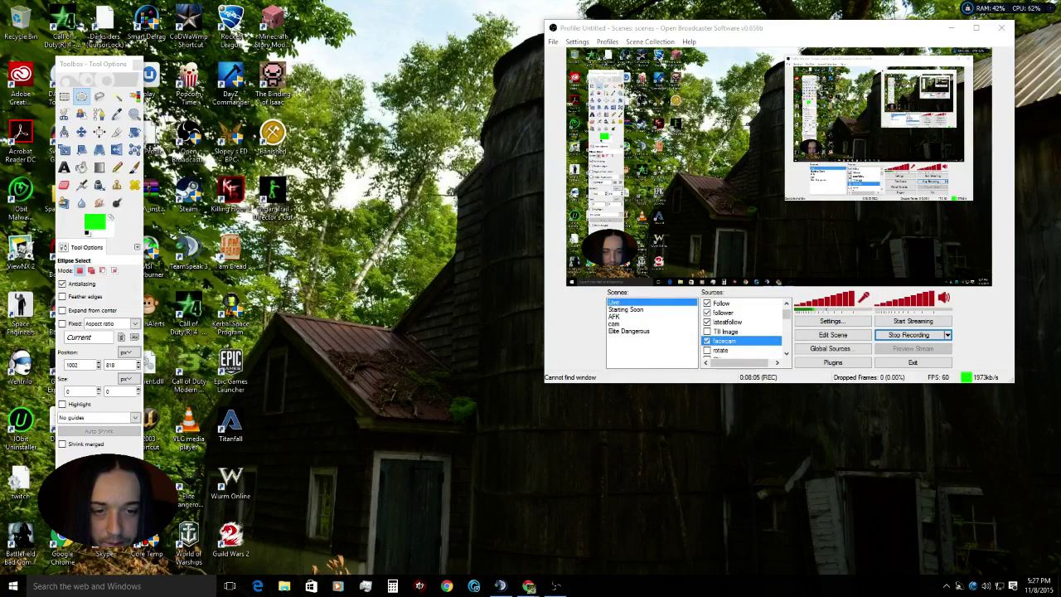
# Switch to ManyCam, replace the oval green overlay with the circular one, zoom the webcam image out slightly, and minimize the window
pyautogui.click(960, 586)
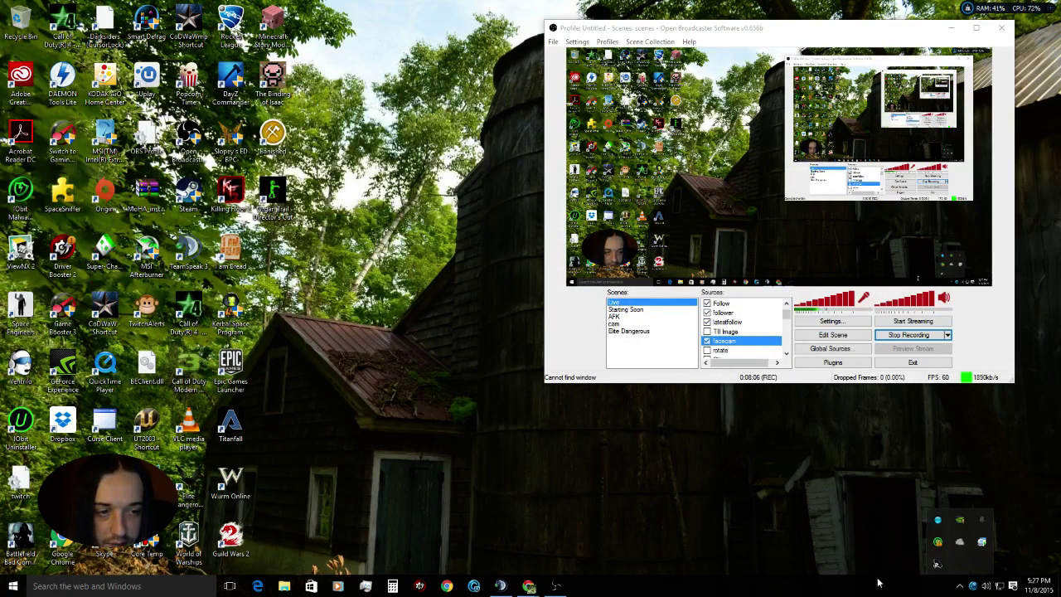
pyautogui.click(981, 541)
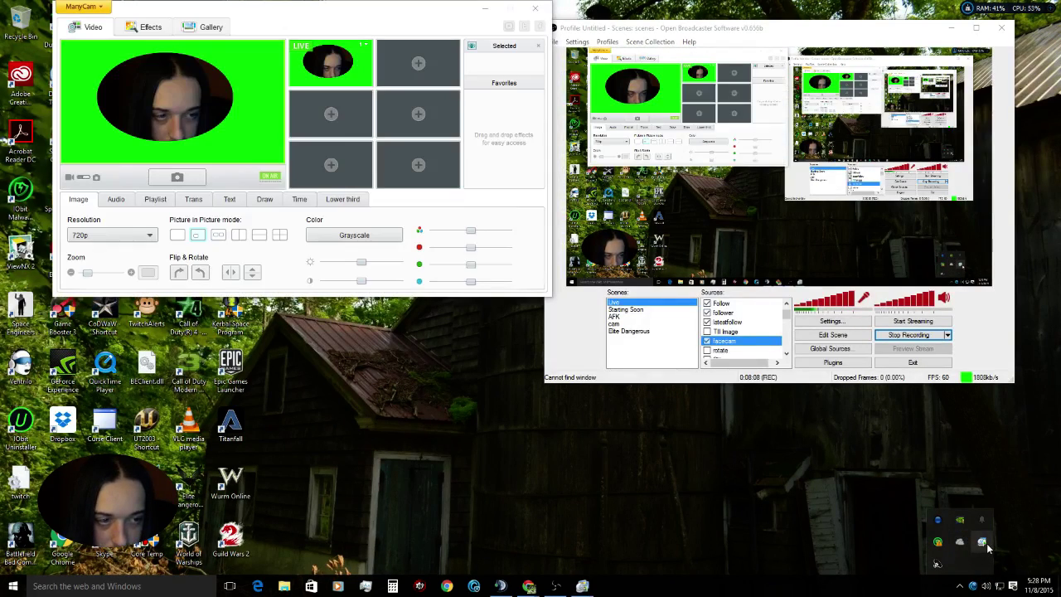
pyautogui.click(171, 133)
pyautogui.click(259, 106)
pyautogui.click(341, 166)
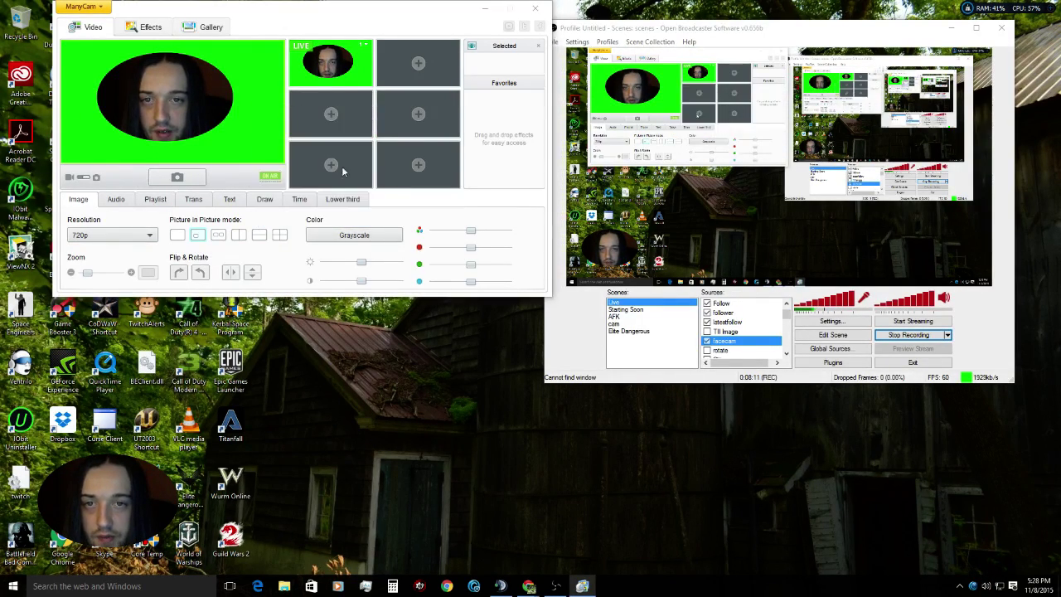
pyautogui.click(684, 276)
pyautogui.doubleClick(683, 276)
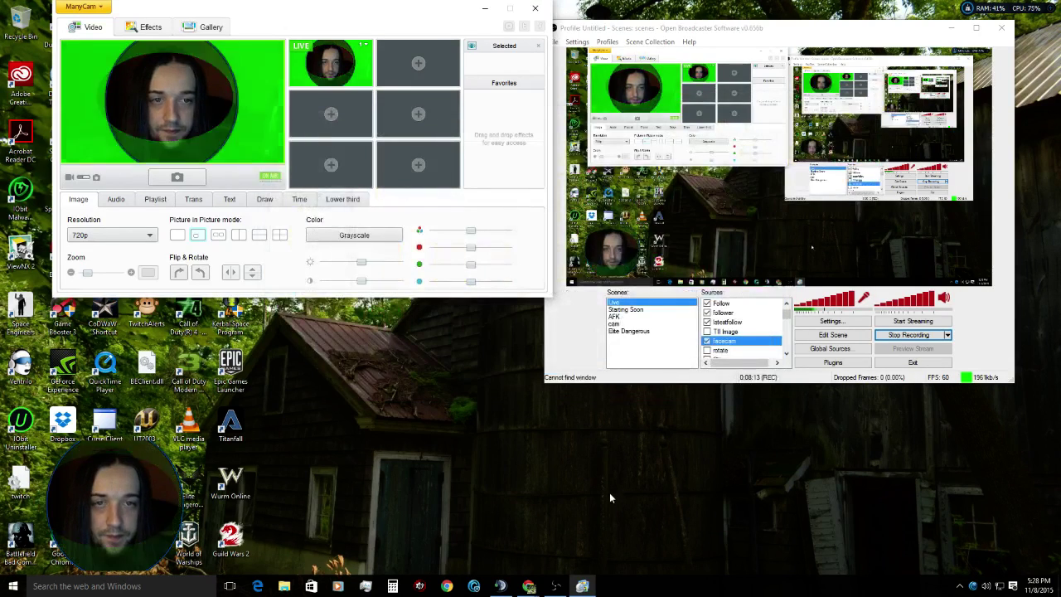
pyautogui.click(70, 273)
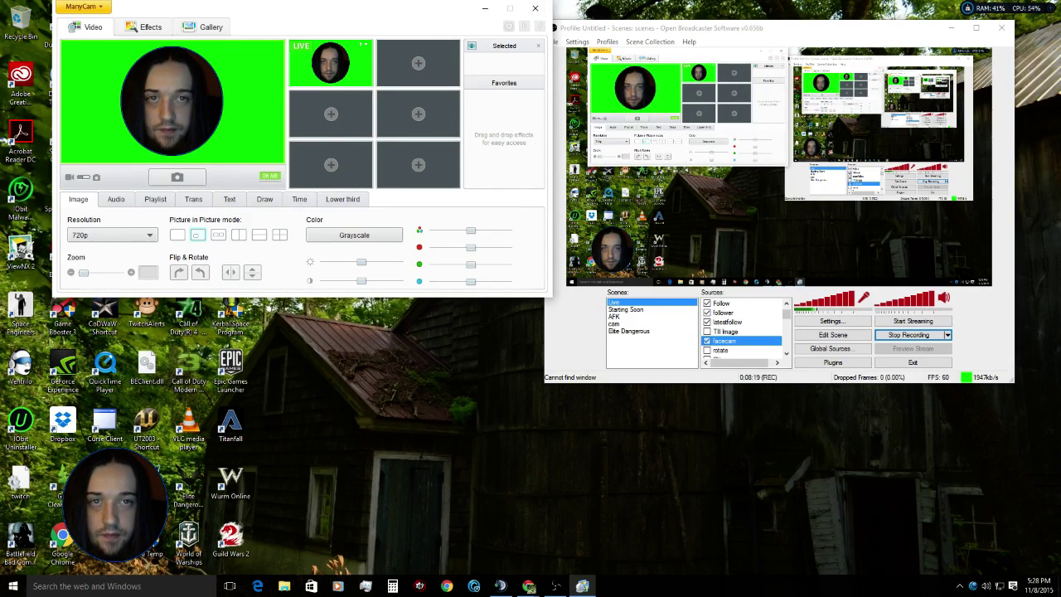
pyautogui.click(485, 8)
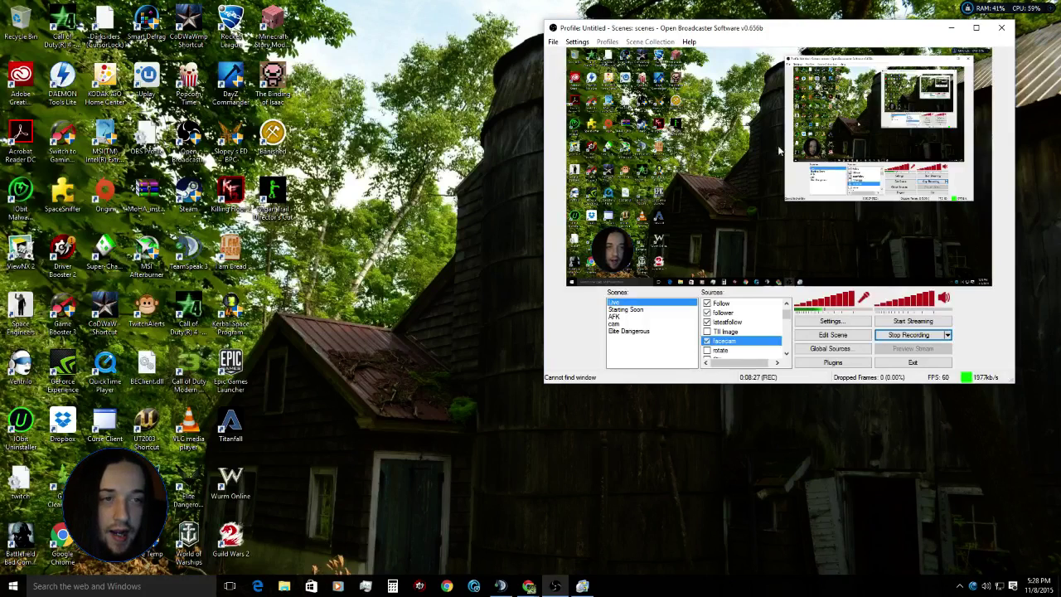
# Check the circular facecam against the maximized OBS window and the bare desktop, and bring ManyCam back up
pyautogui.click(976, 28)
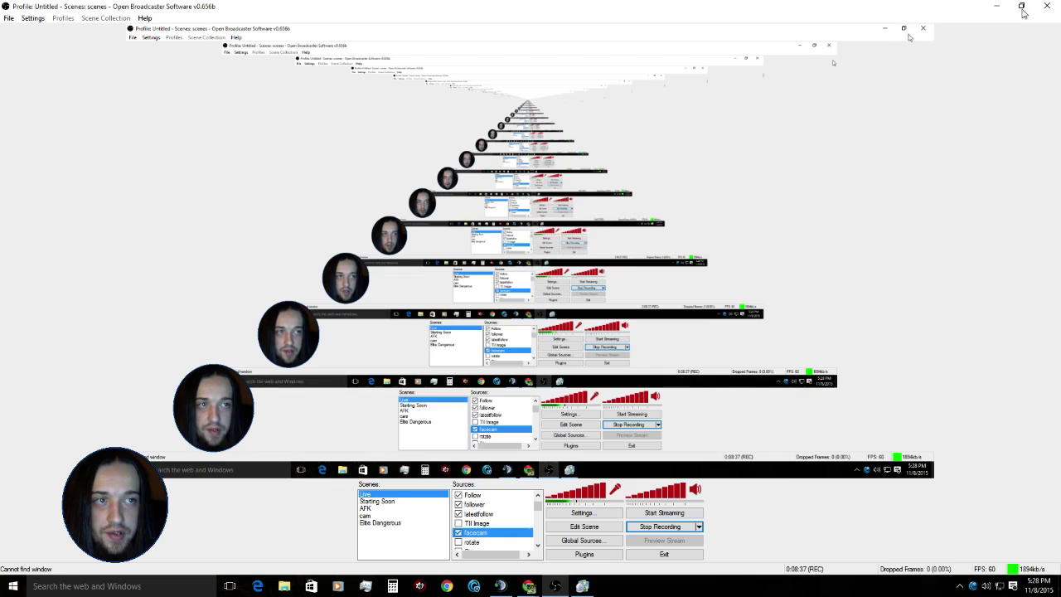
pyautogui.click(996, 6)
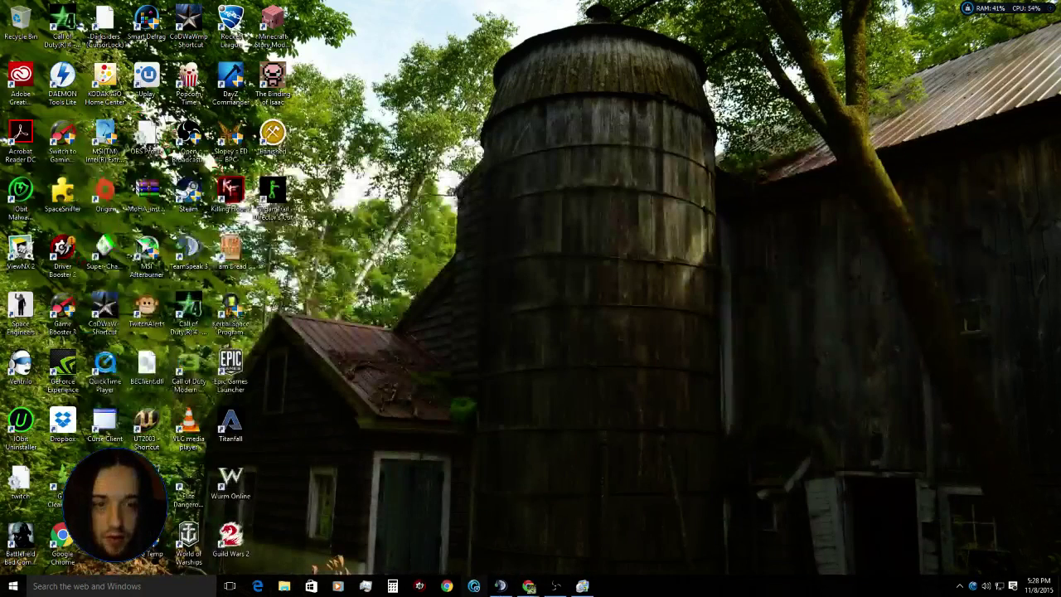
pyautogui.click(590, 585)
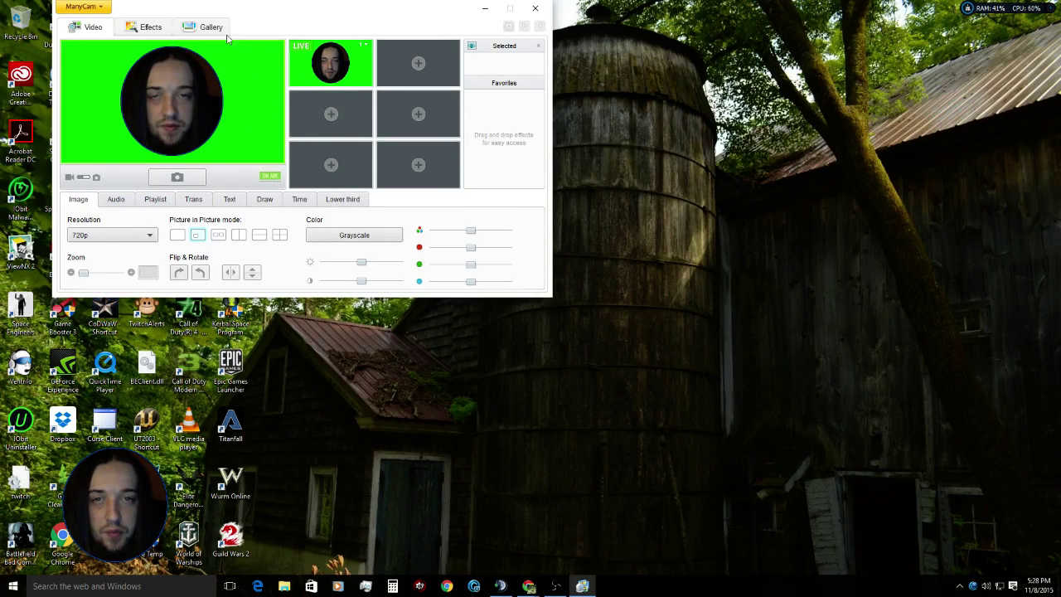
pyautogui.click(485, 8)
pyautogui.click(585, 587)
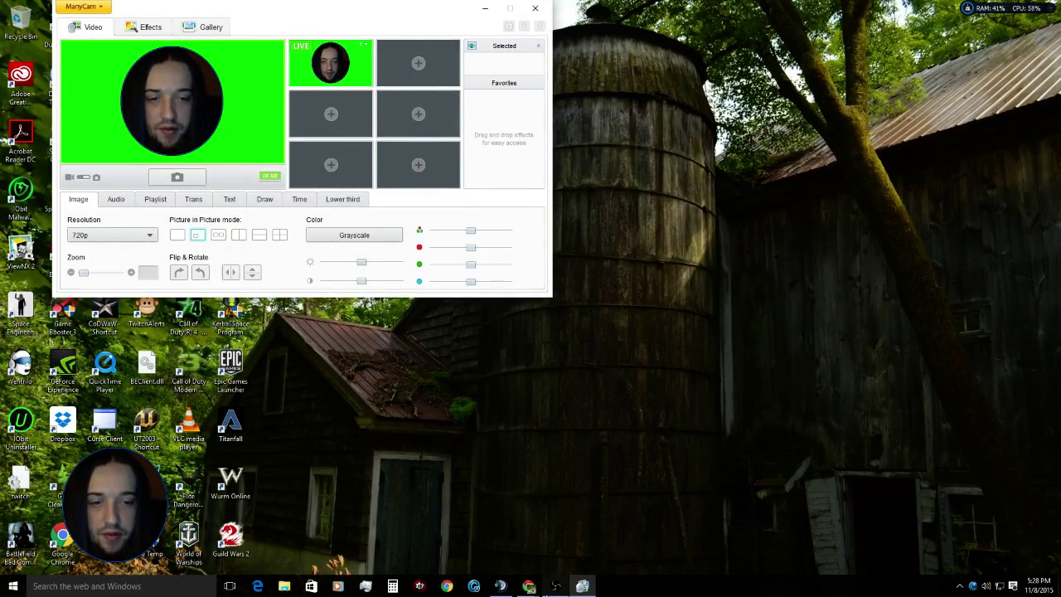
# Switch to OBS, restore its window from maximized, and place it beside the ManyCam window
pyautogui.click(556, 586)
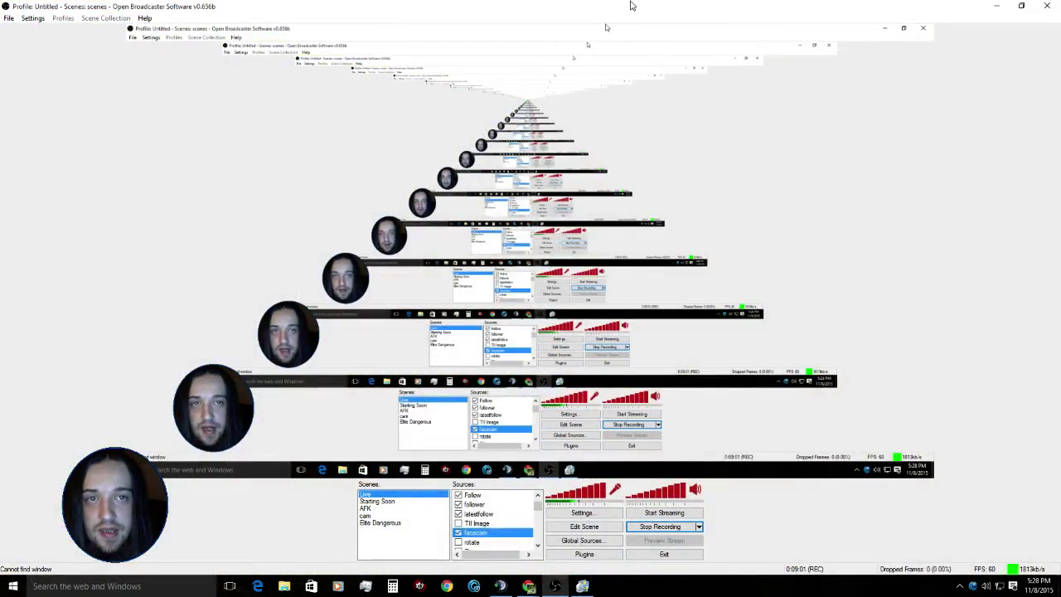
pyautogui.doubleClick(634, 6)
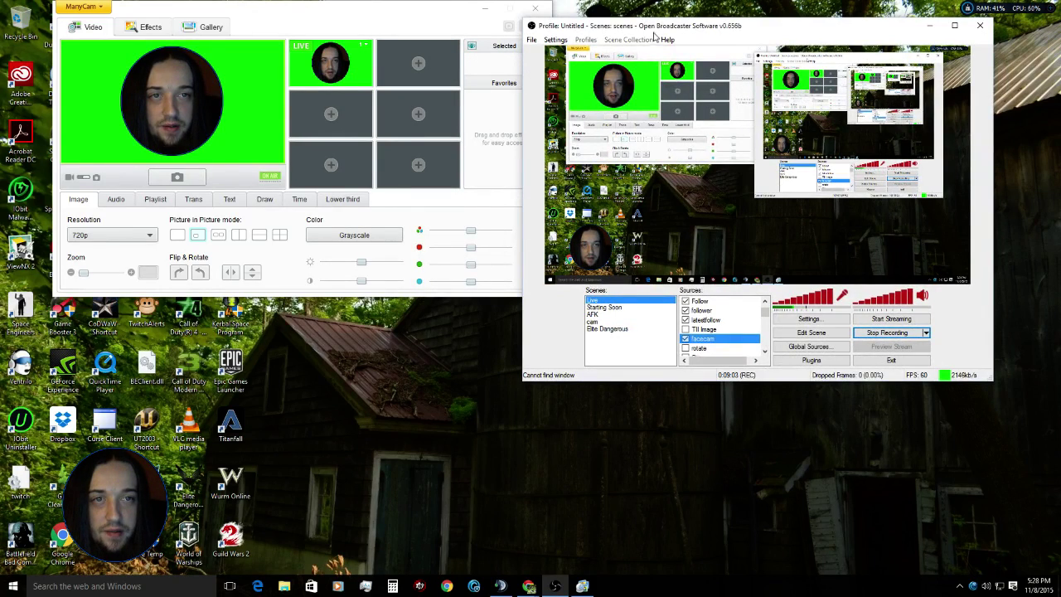
pyautogui.moveTo(637, 25); pyautogui.dragTo(705, 43)
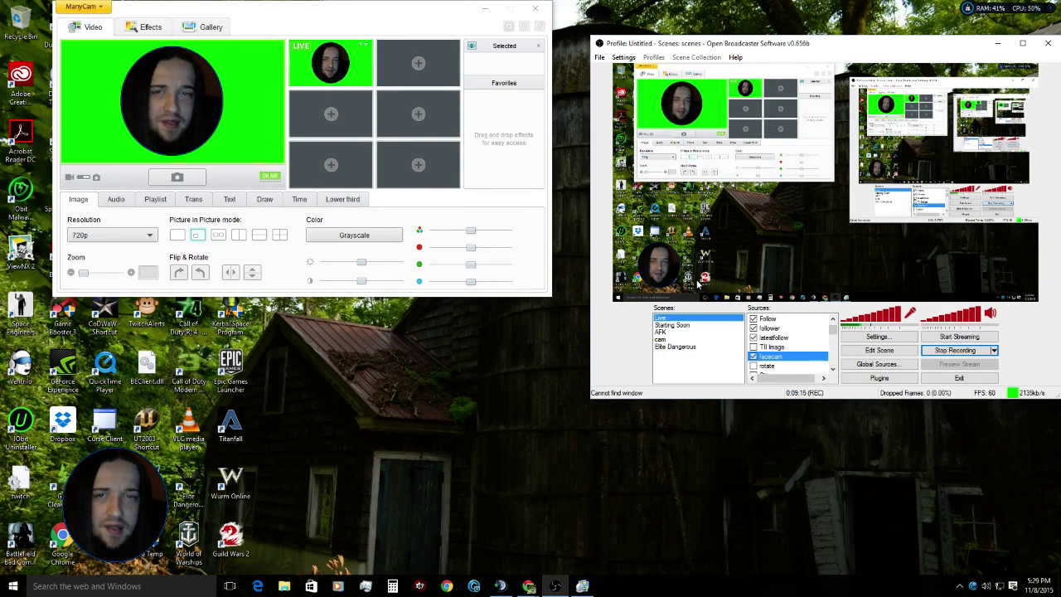
# Minimize ManyCam and OBS to examine the circular facecam on the bare desktop, and bring both windows back
pyautogui.click(487, 10)
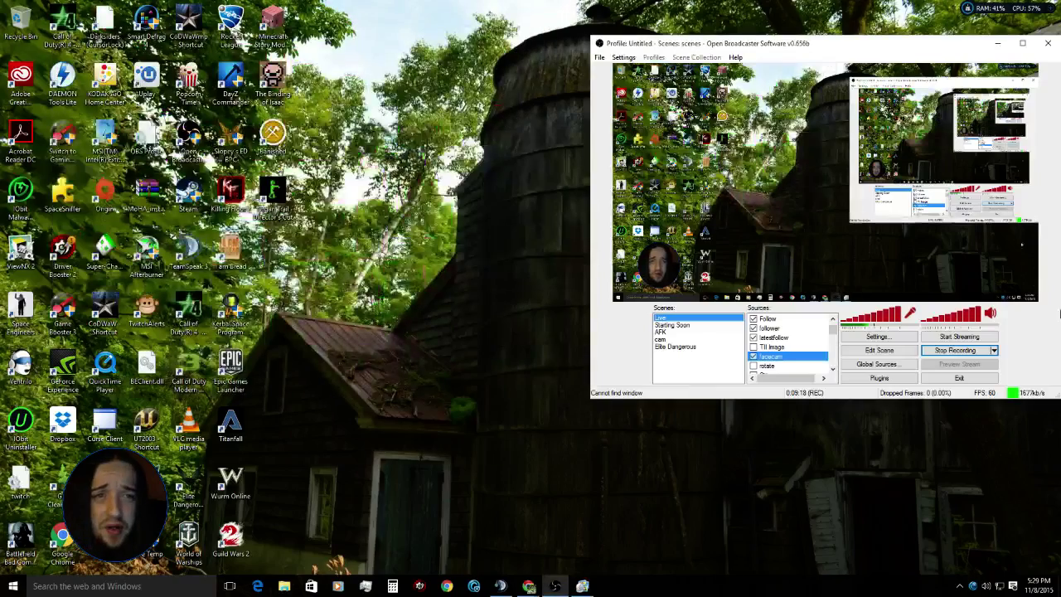
pyautogui.click(997, 42)
pyautogui.click(556, 586)
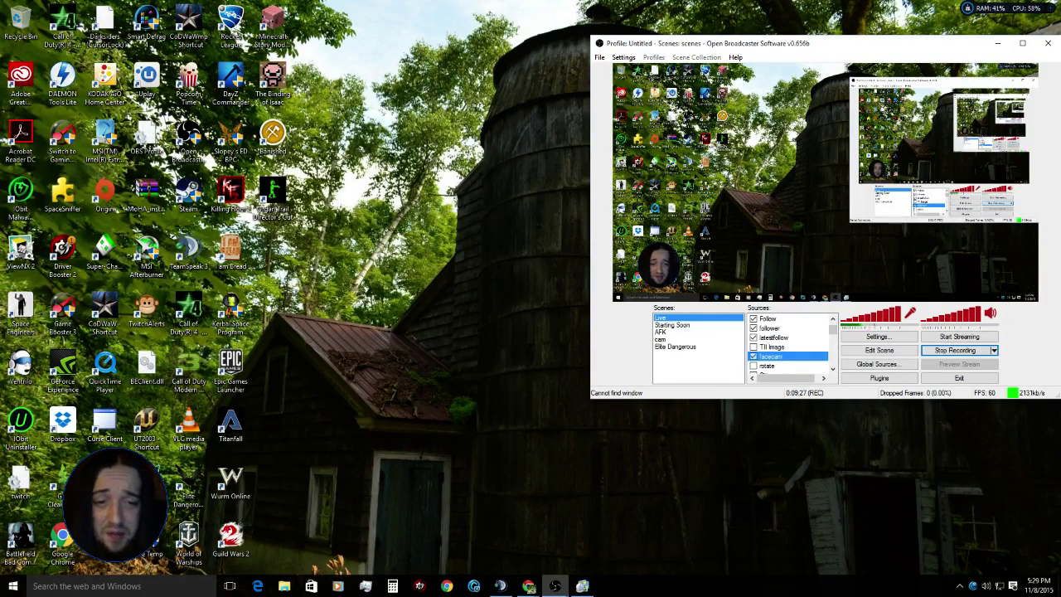
pyautogui.click(556, 586)
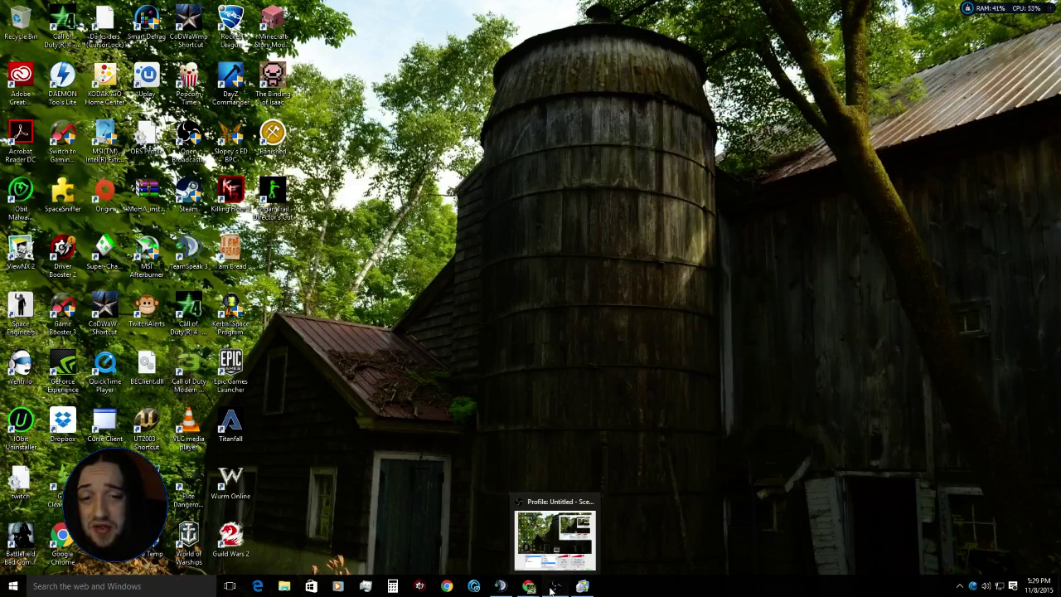
pyautogui.click(555, 586)
pyautogui.click(583, 586)
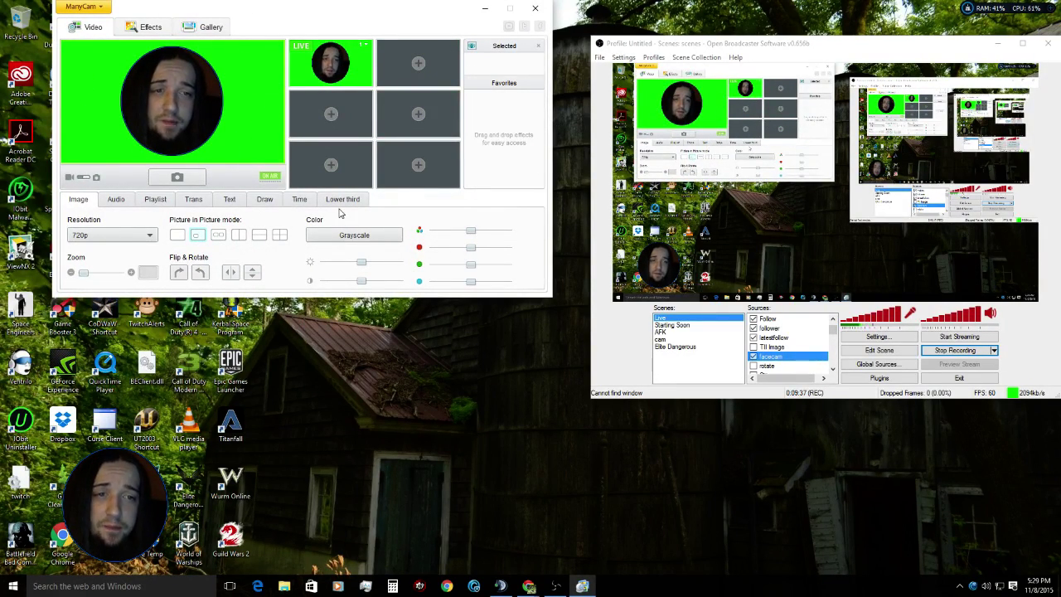
pyautogui.click(822, 381)
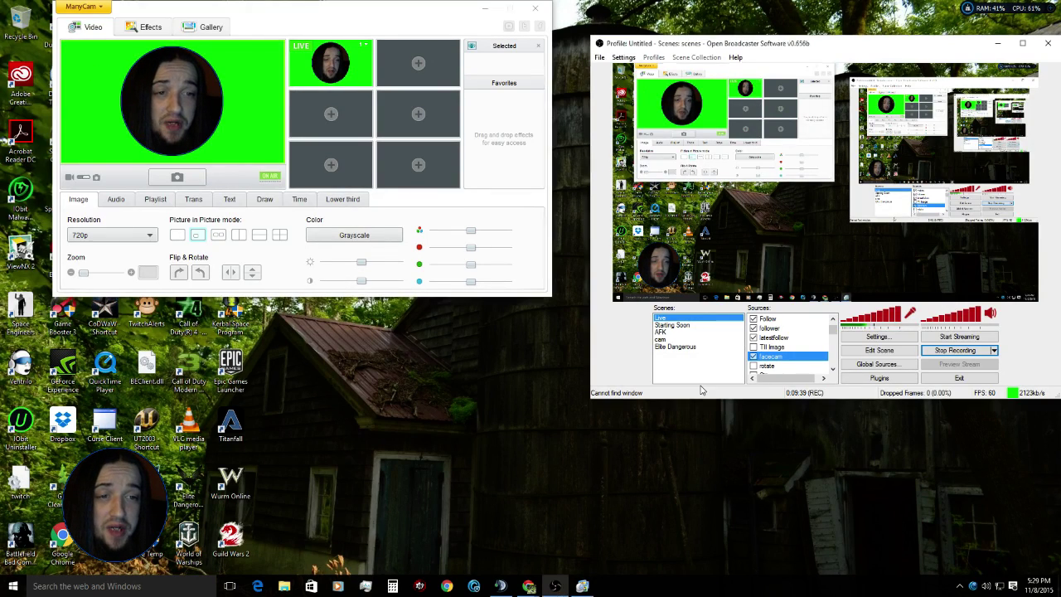
# Review the facecam source's available video devices and chroma key settings, accept the dialog, and minimize ManyCam
pyautogui.rightClick(792, 356)
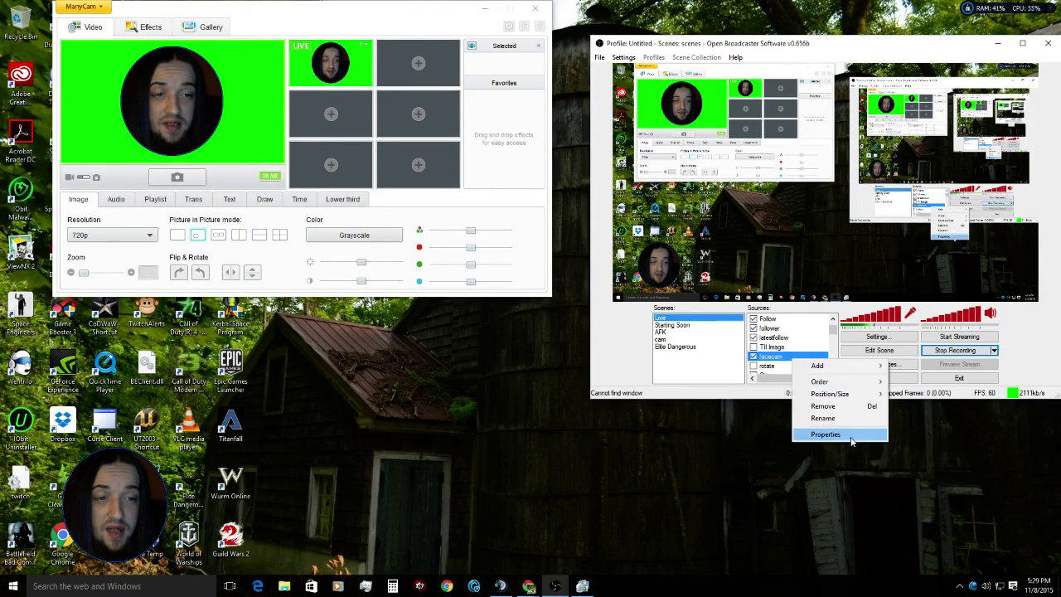
pyautogui.click(829, 434)
pyautogui.moveTo(542, 141); pyautogui.dragTo(462, 133)
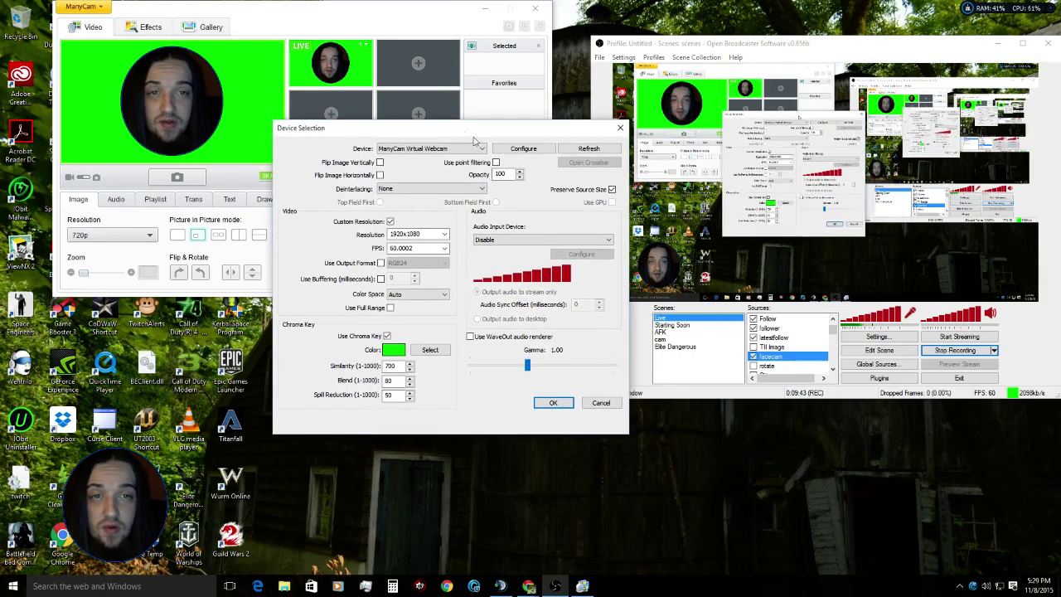
pyautogui.click(391, 149)
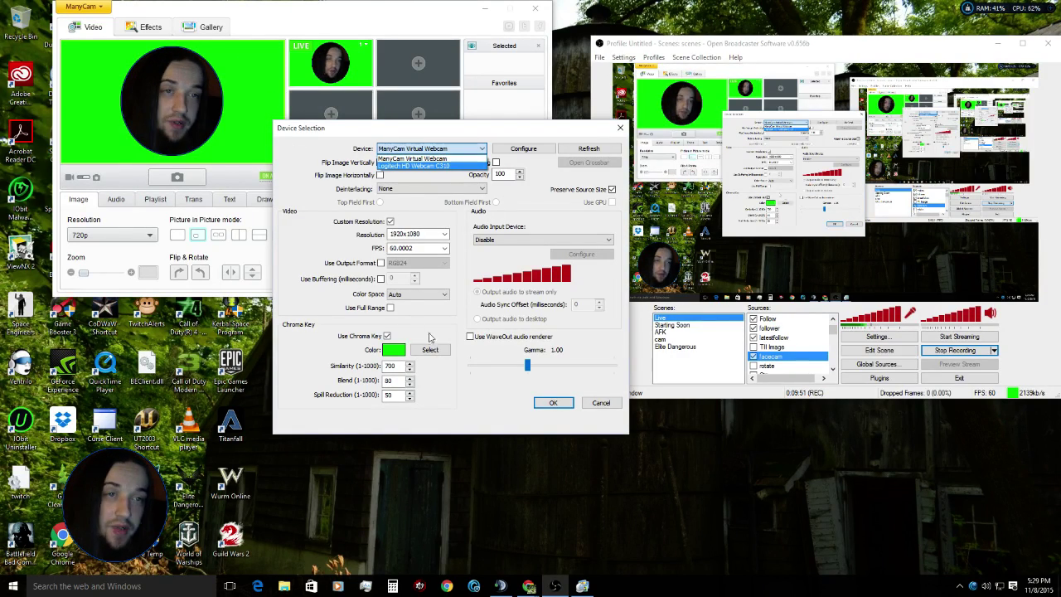
pyautogui.click(460, 148)
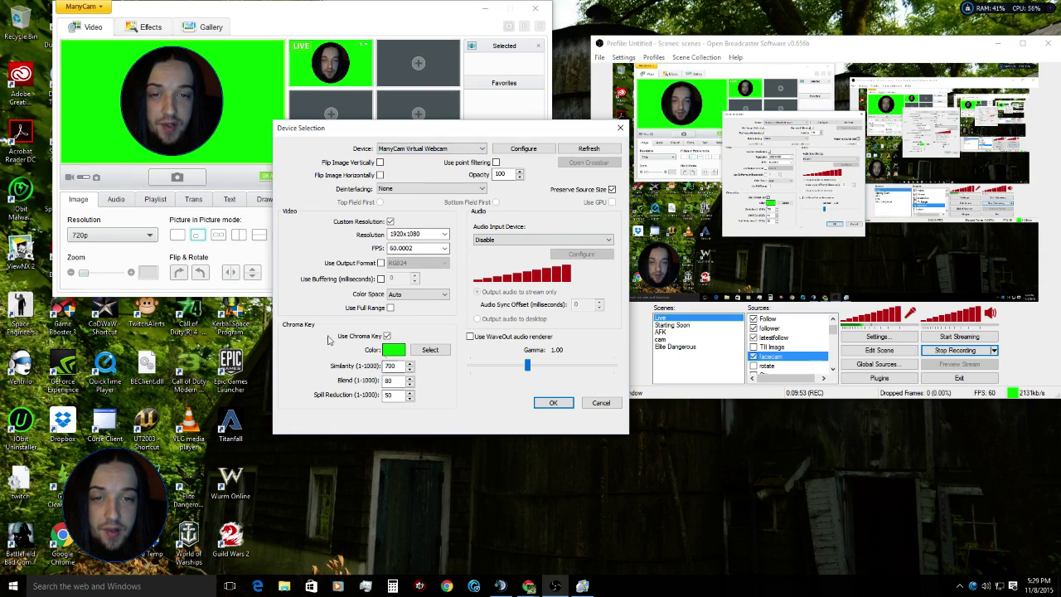
pyautogui.click(557, 405)
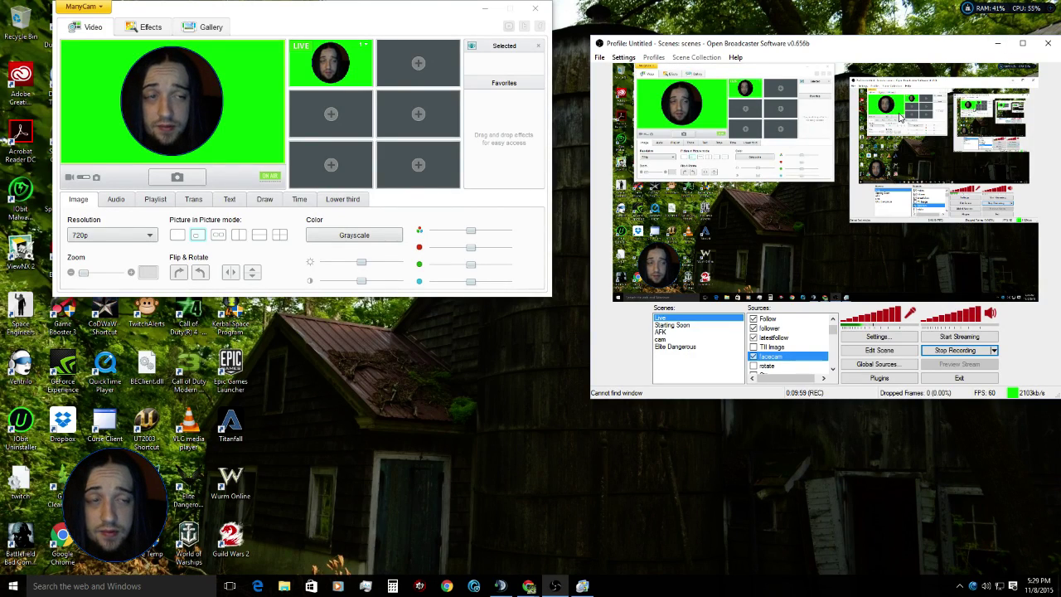
pyautogui.click(488, 8)
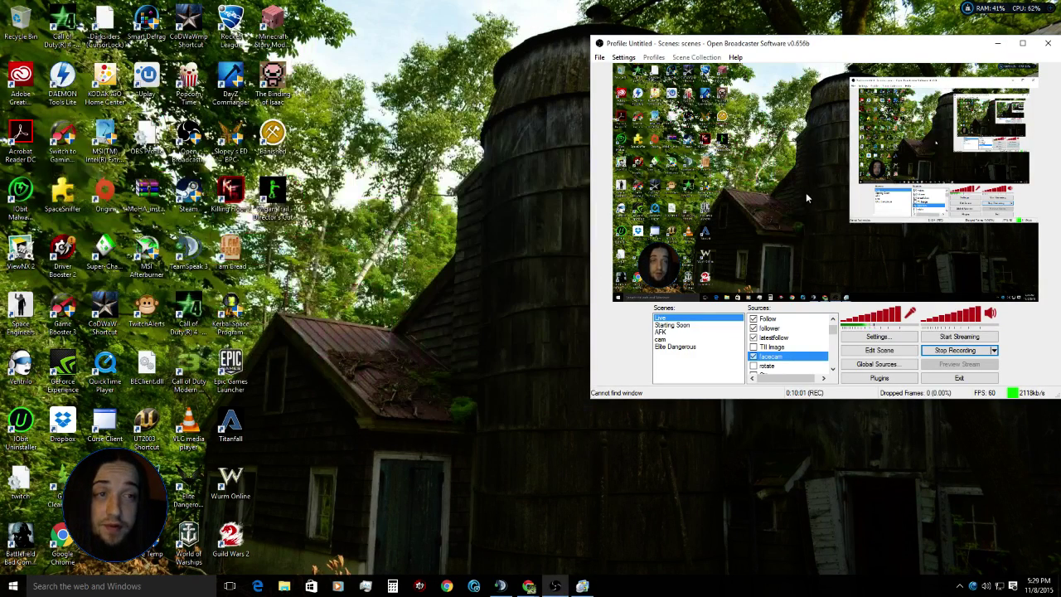